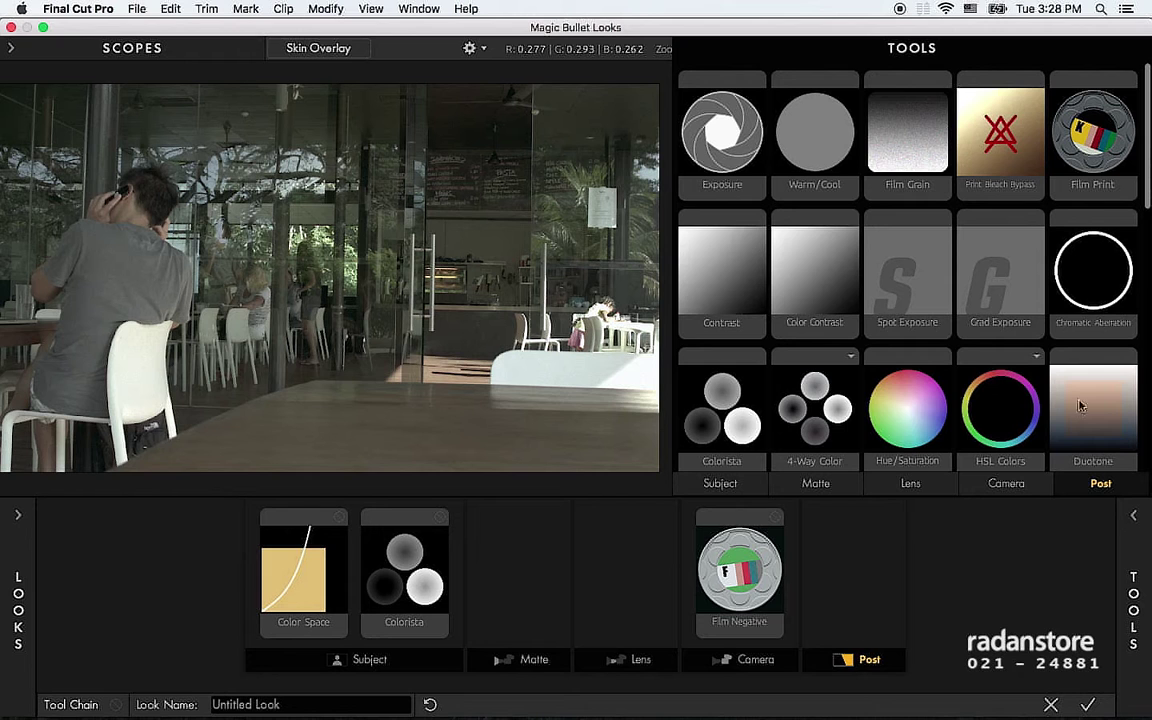
# Step: Scroll up and down through the Post tools in the library, then let the Tools drawer close
pyautogui.scroll(-5, 1105, 403)
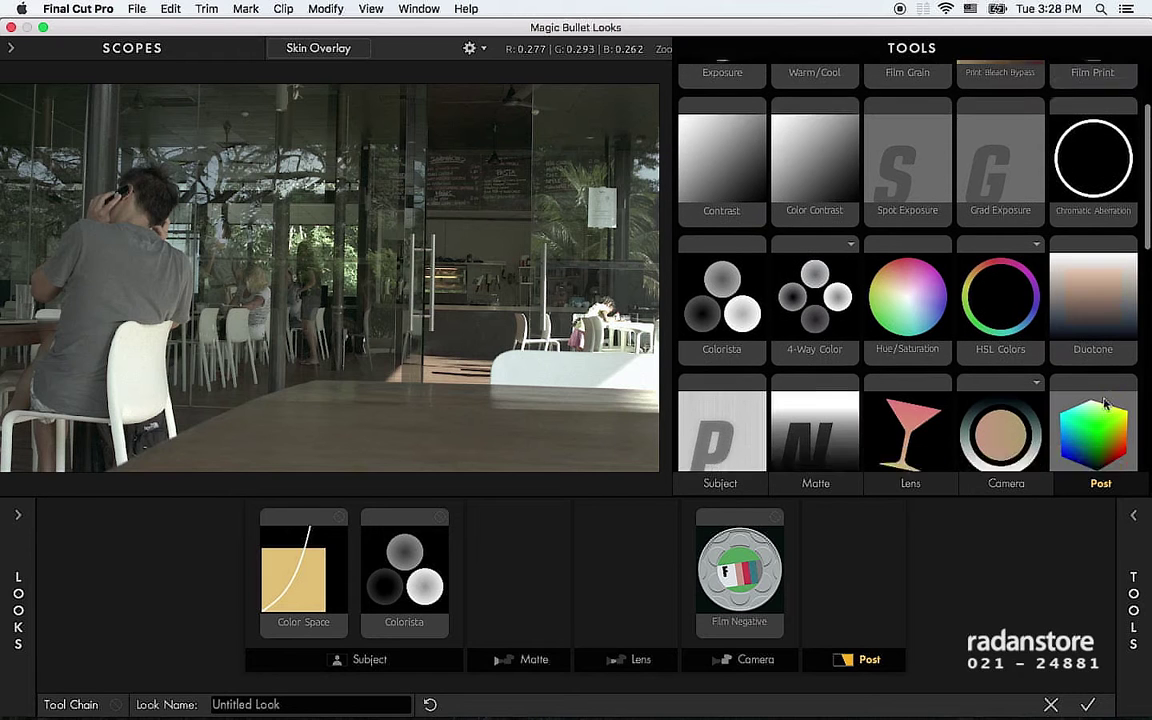
pyautogui.scroll(3, 1105, 403)
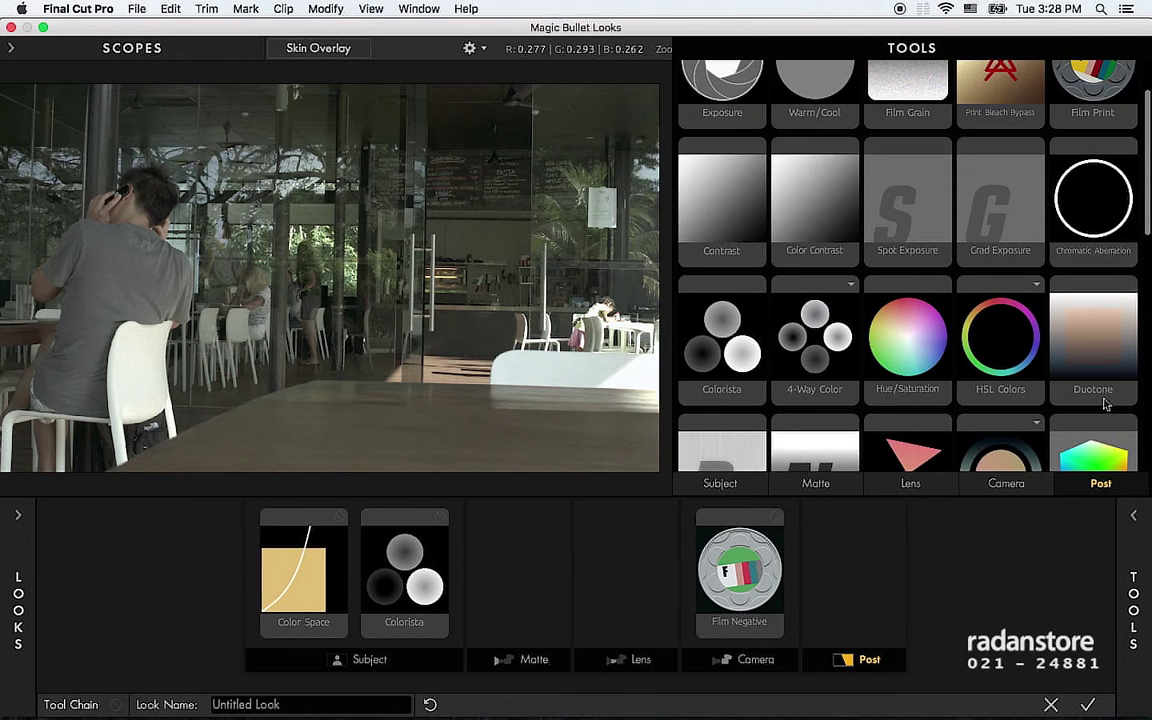
pyautogui.scroll(2, 1105, 403)
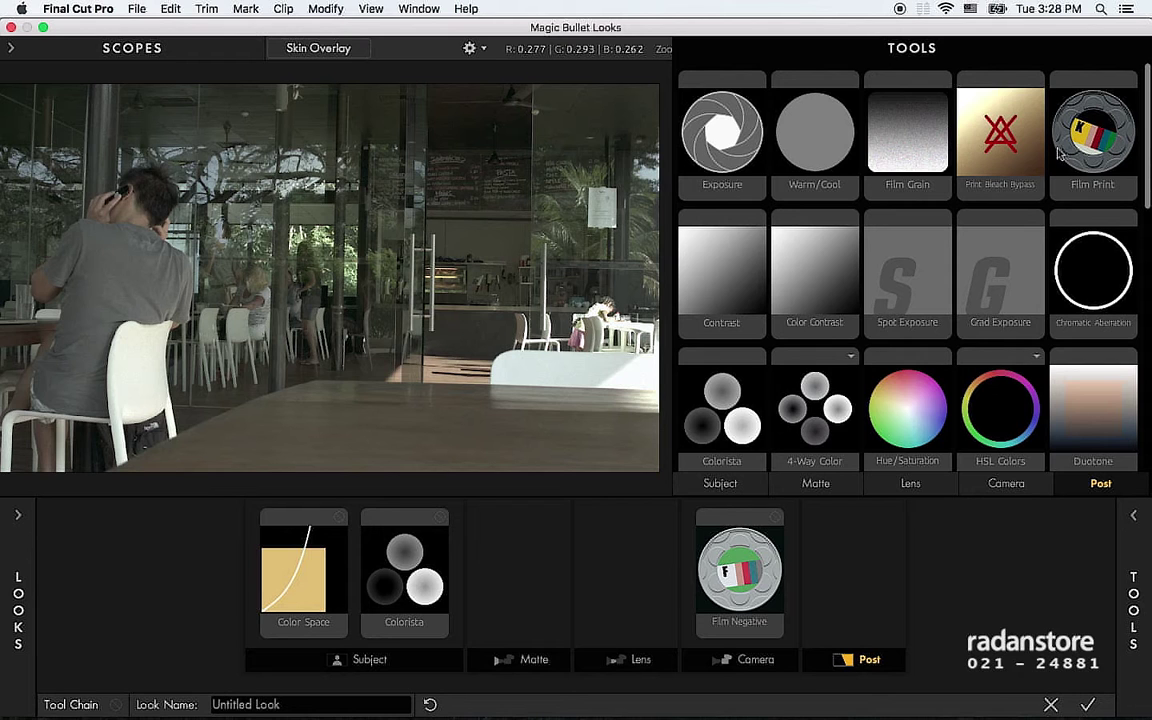
pyautogui.scroll(-1, 909, 360)
pyautogui.scroll(-1, 880, 350)
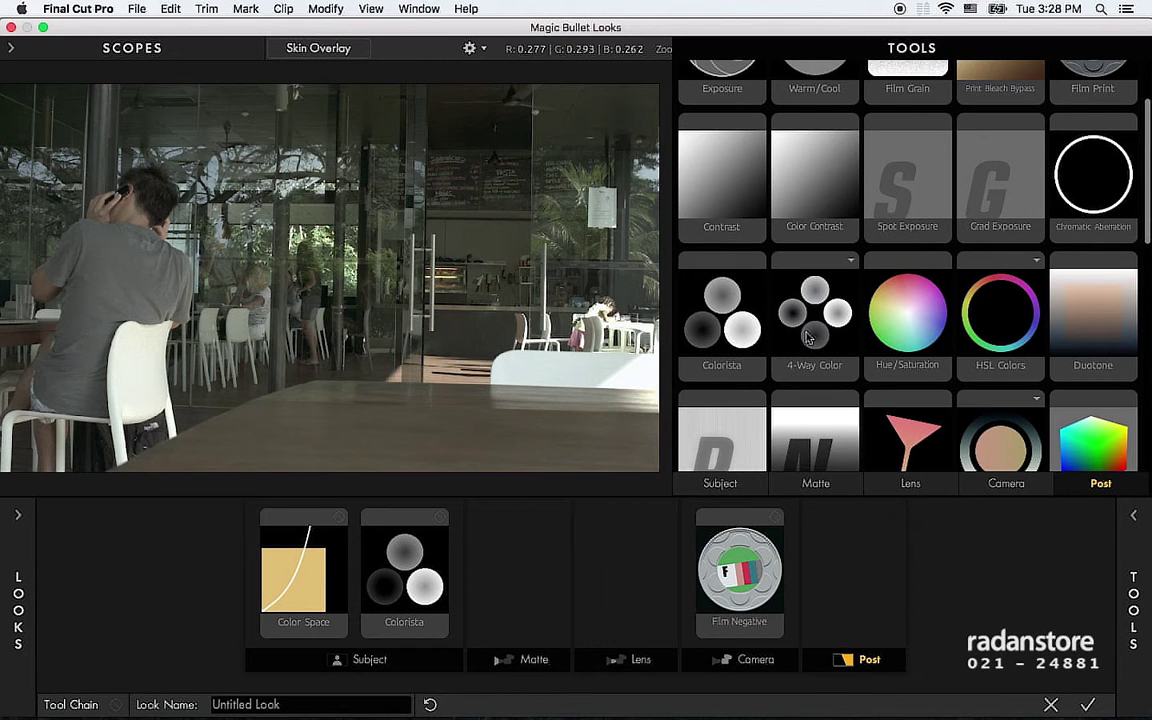
pyautogui.scroll(-1, 995, 325)
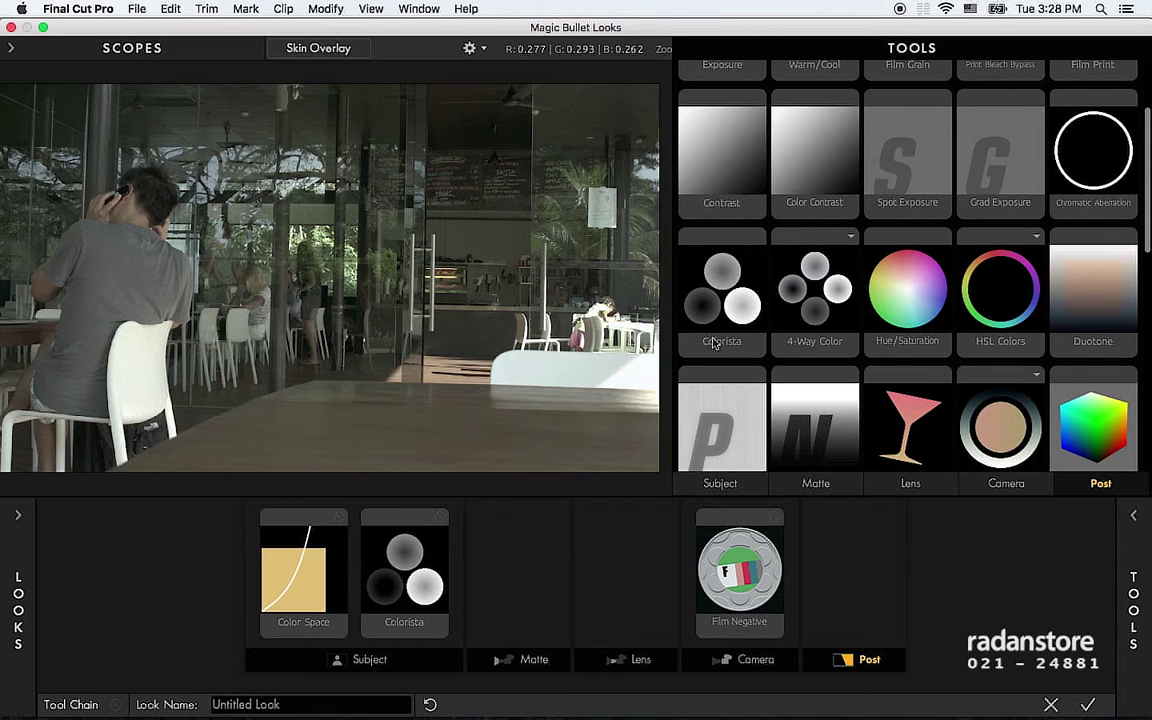
pyautogui.scroll(-1, 995, 325)
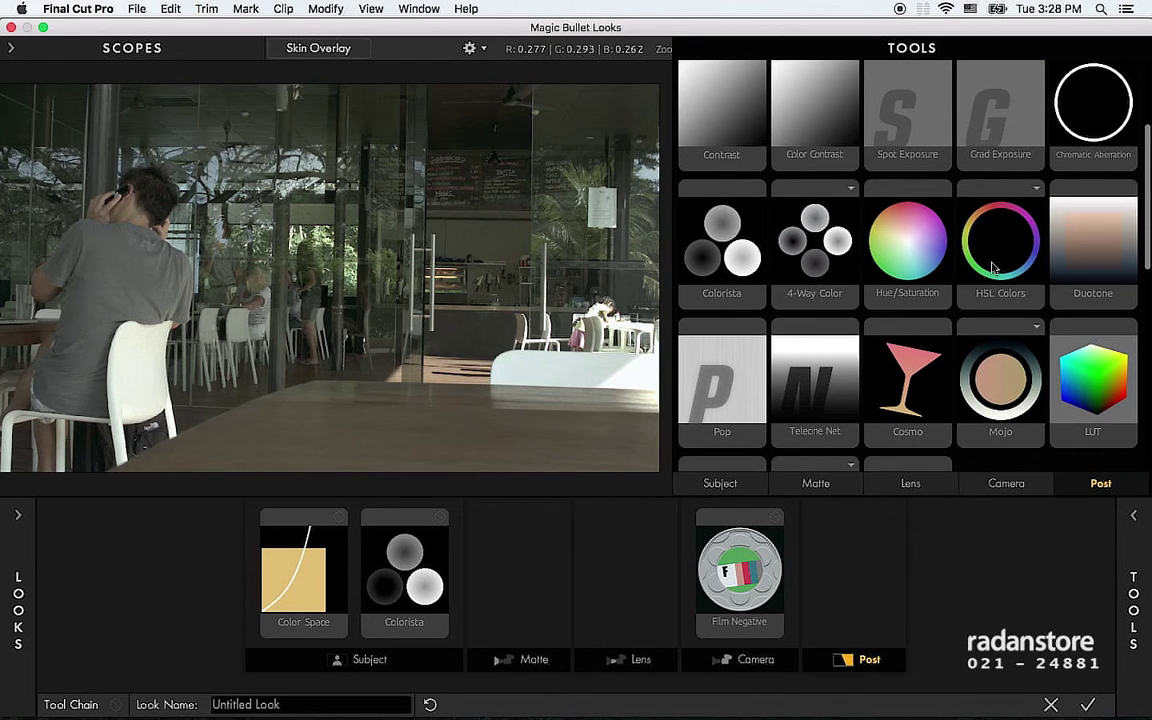
pyautogui.scroll(-1, 962, 340)
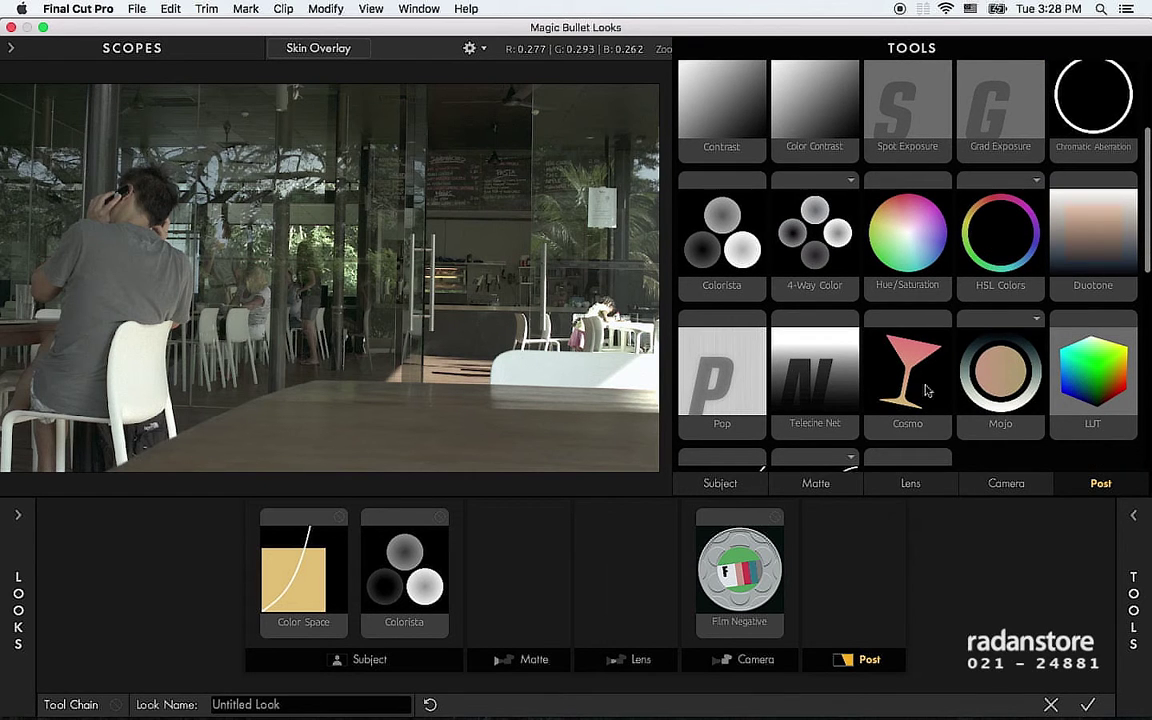
pyautogui.scroll(-1, 925, 390)
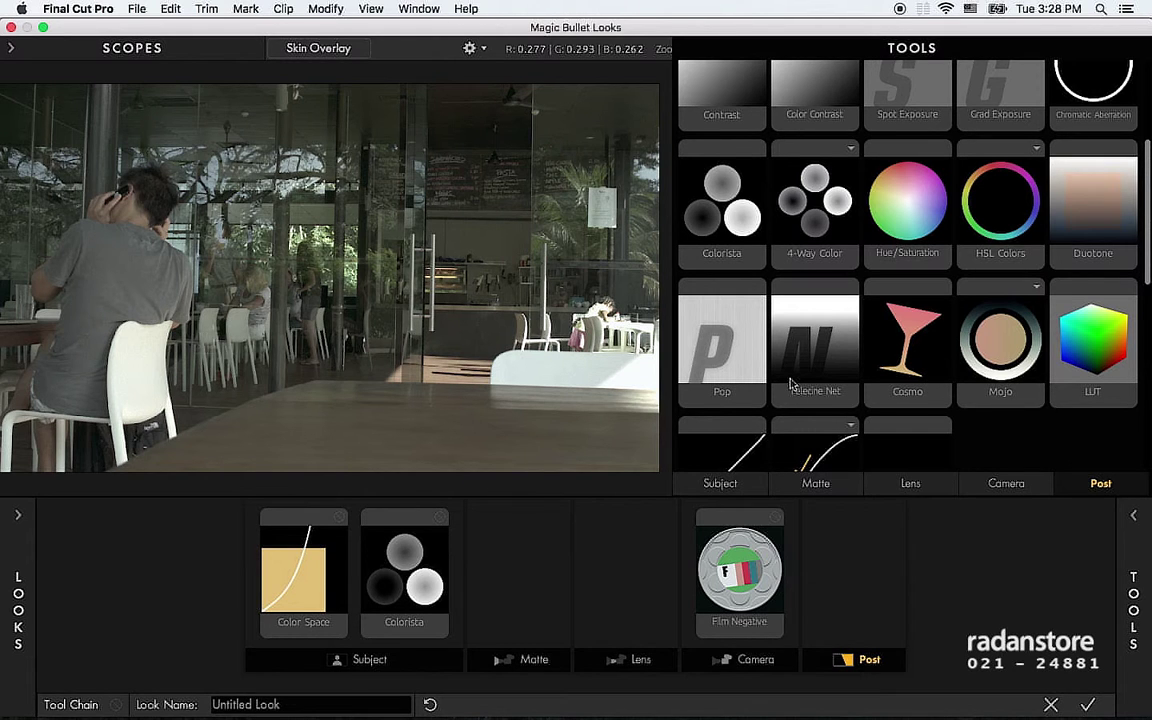
pyautogui.scroll(-1, 790, 383)
pyautogui.scroll(-3, 790, 383)
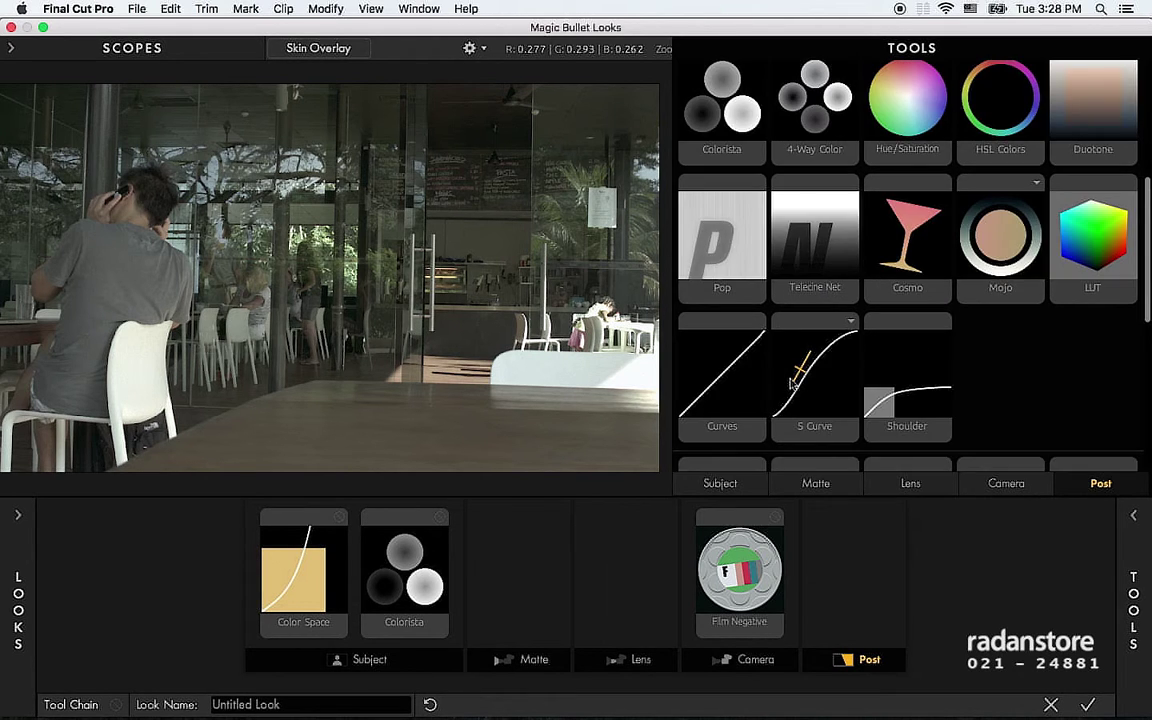
pyautogui.scroll(5, 1049, 378)
pyautogui.scroll(3, 1048, 377)
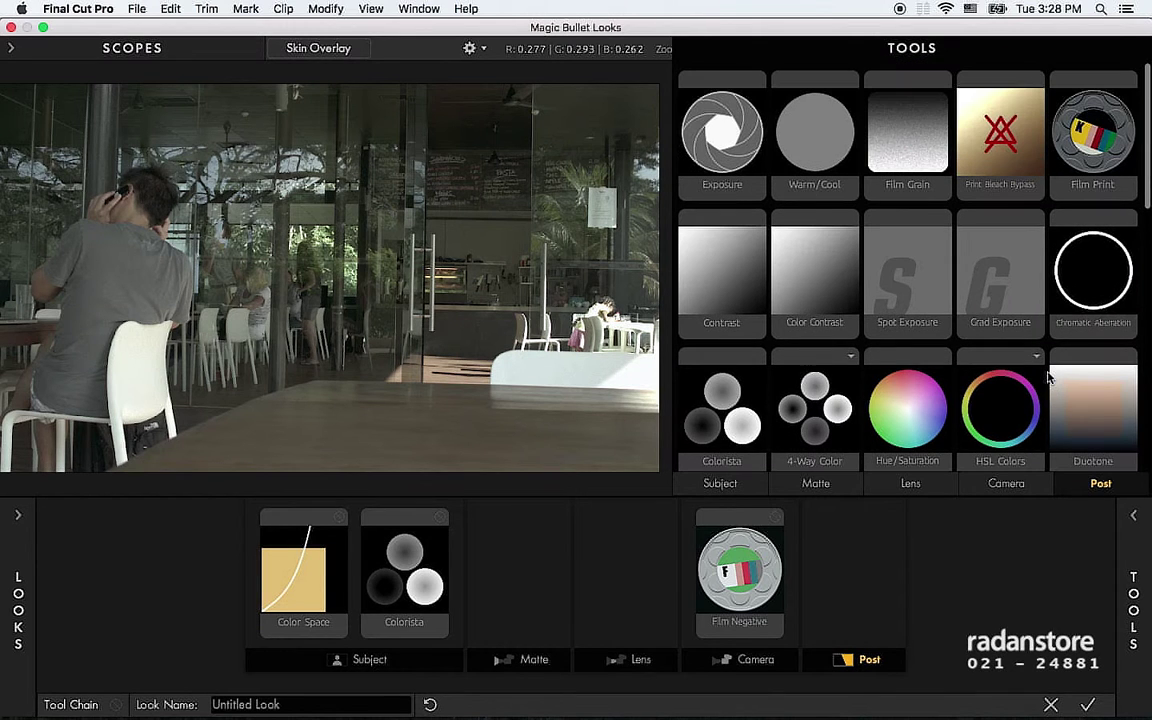
pyautogui.scroll(-5, 1049, 378)
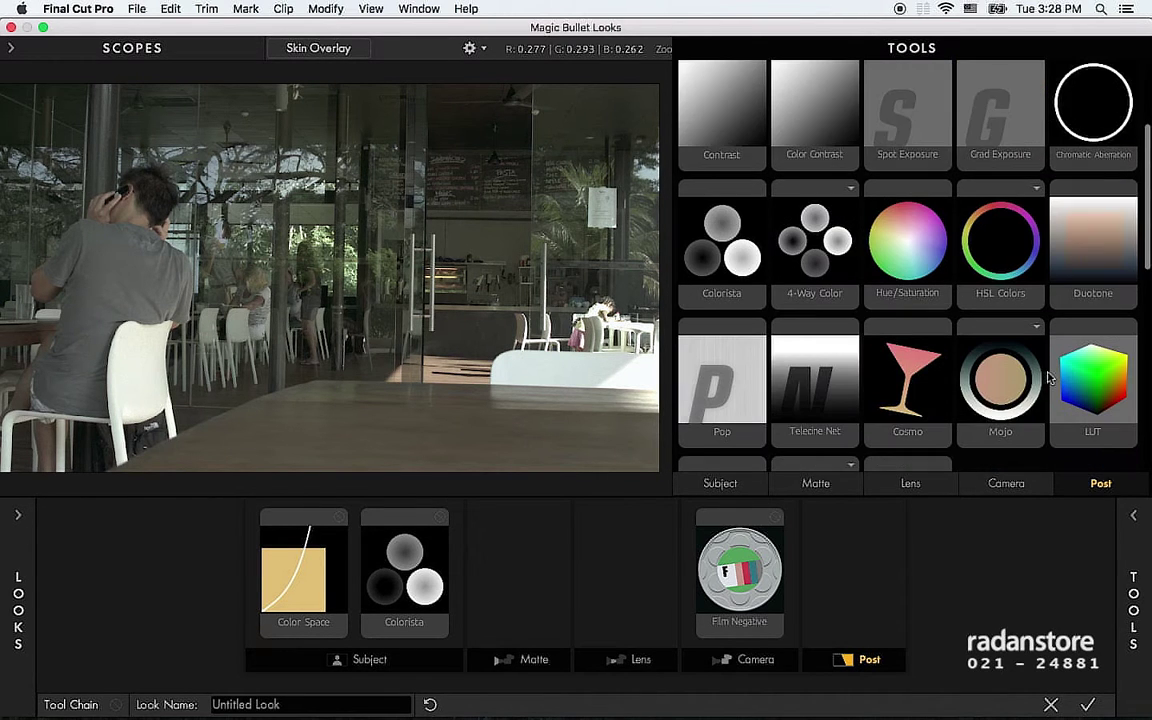
pyautogui.scroll(-3, 1049, 378)
pyautogui.scroll(-1, 1049, 378)
pyautogui.scroll(1, 1047, 378)
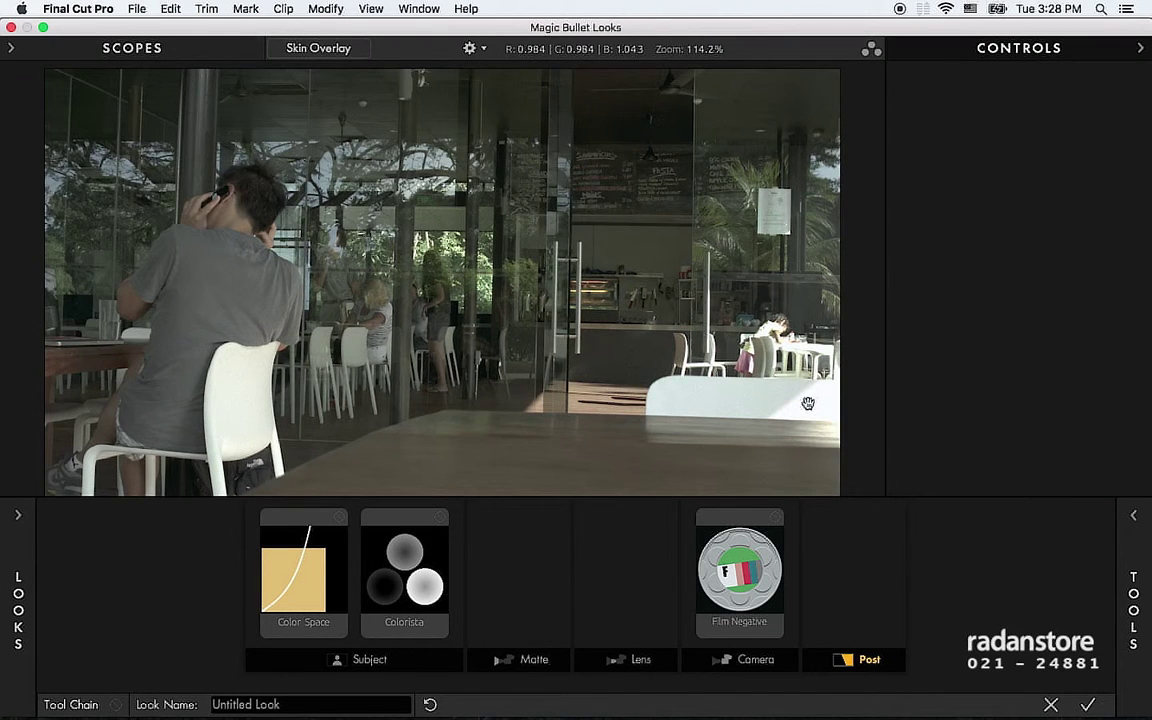
# Step: Add an S Curve to Post and shape it to Contrast 1.455, Midpoint 0.522, Brightness 0.437
pyautogui.moveTo(1148, 534)
pyautogui.moveTo(790, 385)
pyautogui.mouseDown()
pyautogui.moveTo(820, 566)
pyautogui.moveTo(835, 566)
pyautogui.mouseUp()
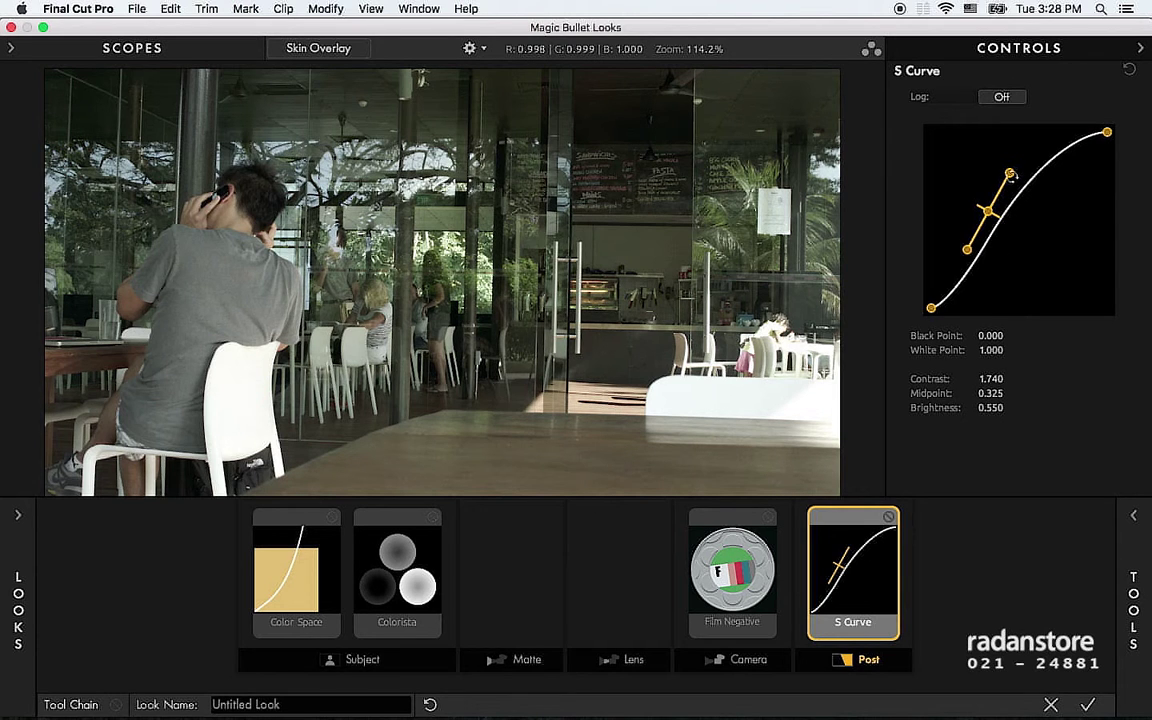
pyautogui.moveTo(1011, 175)
pyautogui.mouseDown()
pyautogui.moveTo(1020, 181)
pyautogui.moveTo(1010, 174)
pyautogui.moveTo(1003, 219)
pyautogui.moveTo(1016, 231)
pyautogui.moveTo(993, 193)
pyautogui.moveTo(1012, 232)
pyautogui.moveTo(972, 244)
pyautogui.moveTo(990, 283)
pyautogui.moveTo(1023, 257)
pyautogui.moveTo(1018, 243)
pyautogui.moveTo(985, 260)
pyautogui.moveTo(1028, 236)
pyautogui.moveTo(1058, 198)
pyautogui.moveTo(1045, 190)
pyautogui.moveTo(1062, 205)
pyautogui.moveTo(1040, 243)
pyautogui.moveTo(1025, 228)
pyautogui.moveTo(1040, 257)
pyautogui.moveTo(1025, 240)
pyautogui.moveTo(1000, 268)
pyautogui.mouseUp()
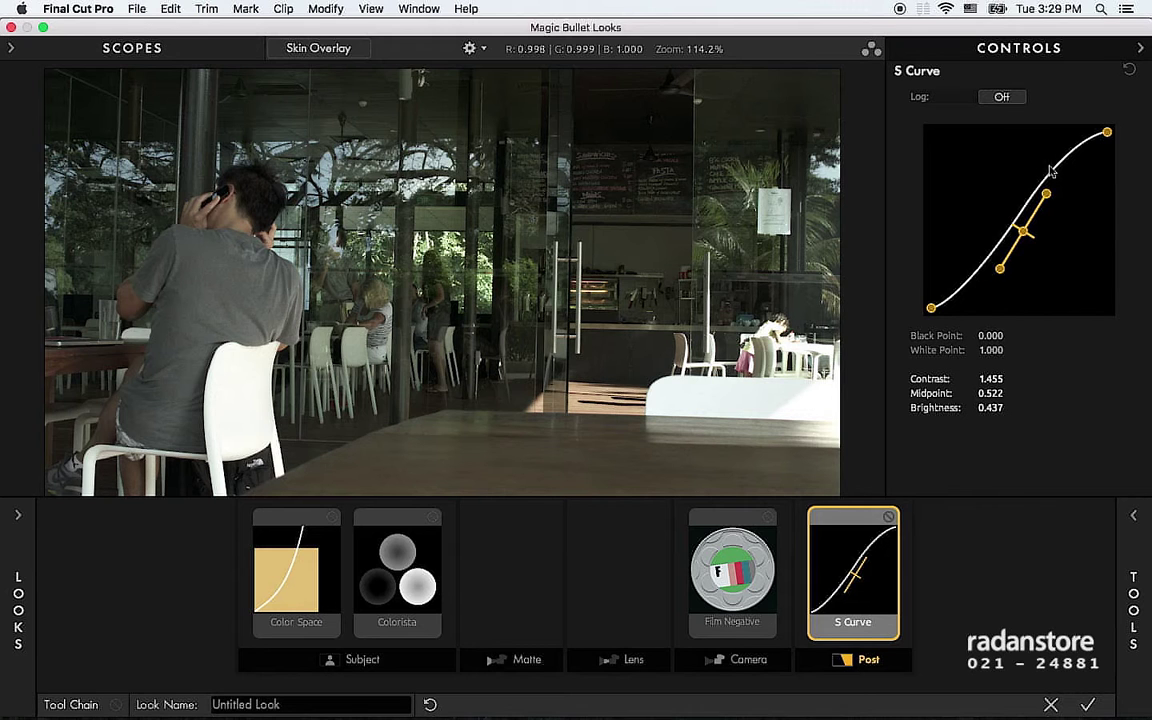
pyautogui.click(1136, 555)
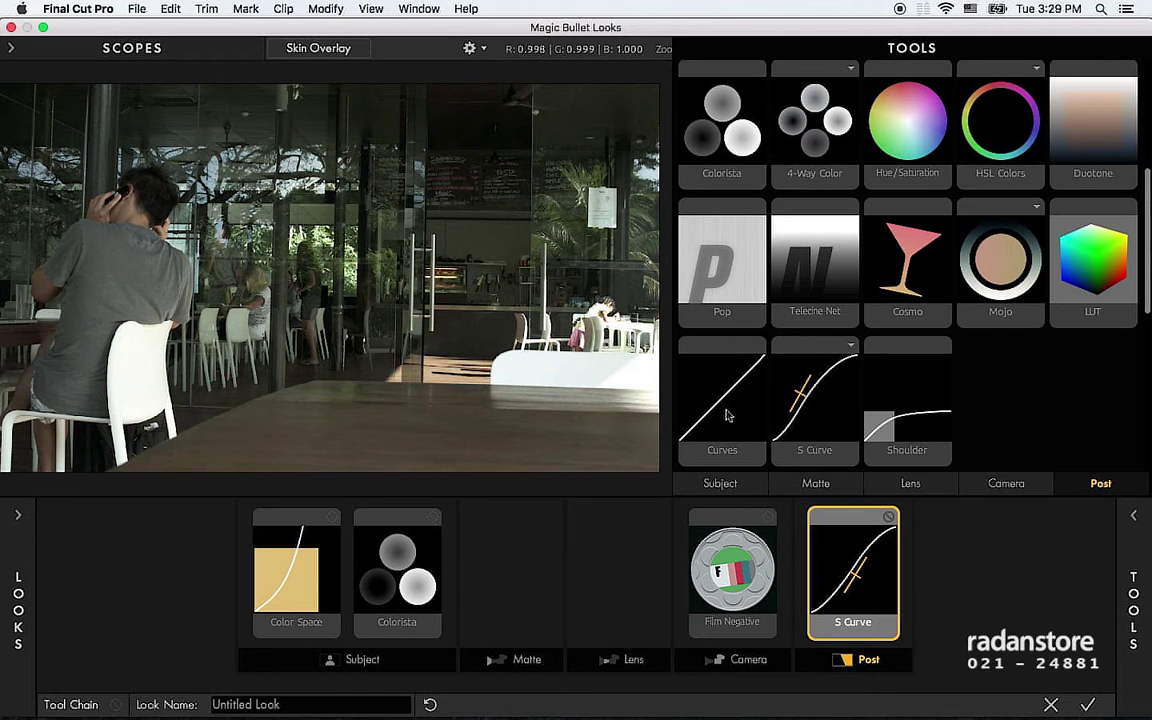
# Step: Add Telecine Net to Post, then delete both the S Curve and Telecine Net
pyautogui.moveTo(738, 230)
pyautogui.mouseDown()
pyautogui.moveTo(895, 556)
pyautogui.moveTo(880, 560)
pyautogui.mouseUp()
pyautogui.click(900, 570)
pyautogui.press('Delete')
pyautogui.click(848, 567)
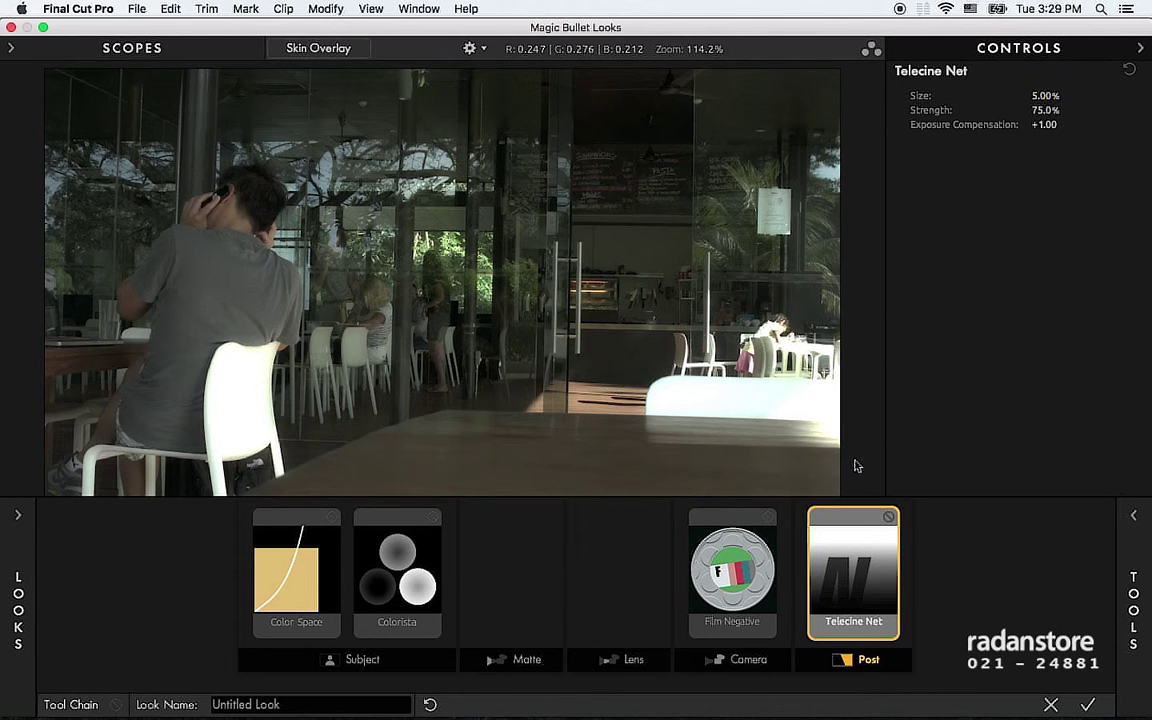
pyautogui.press('Delete')
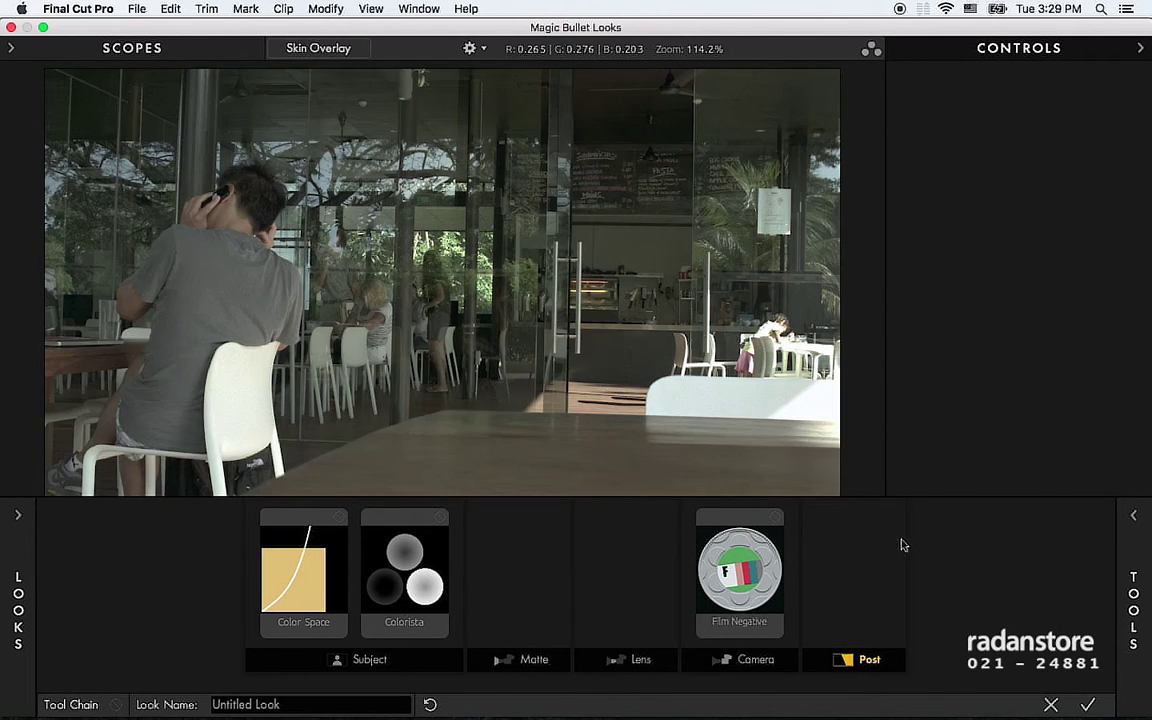
pyautogui.click(901, 545)
# Step: Add a Duotone tool to the Post stage
pyautogui.scroll(2, 957, 365)
pyautogui.scroll(2, 957, 367)
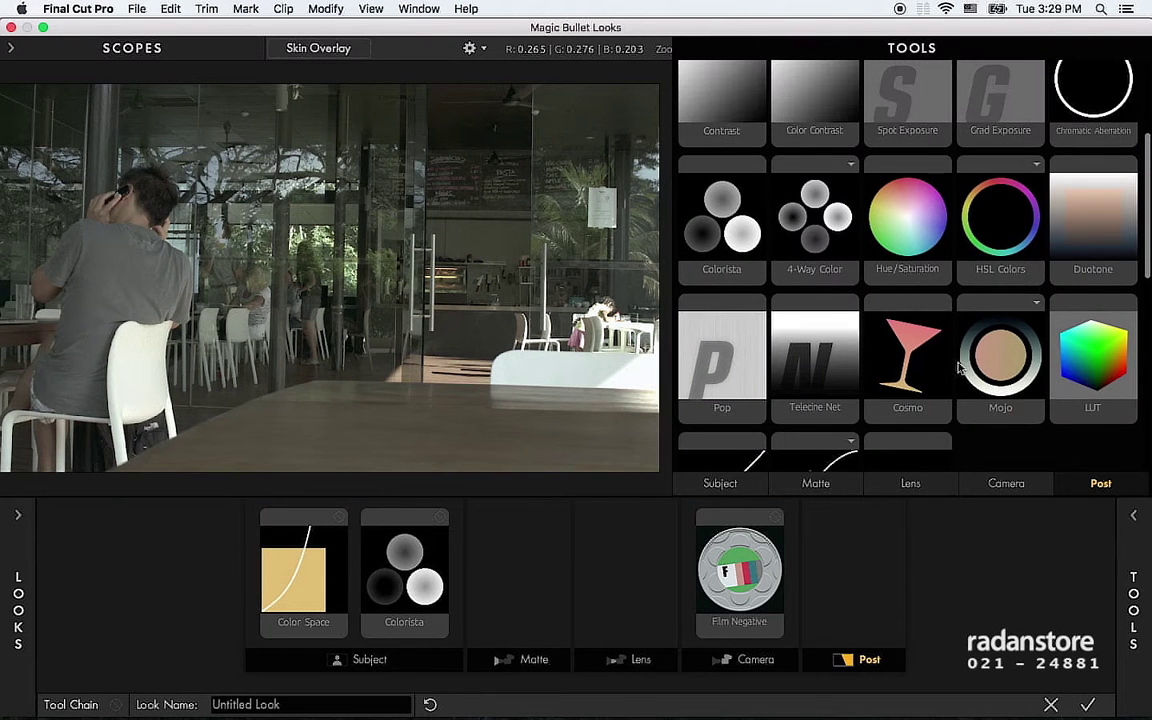
pyautogui.scroll(2, 957, 367)
pyautogui.moveTo(1075, 300)
pyautogui.mouseDown()
pyautogui.moveTo(835, 574)
pyautogui.moveTo(824, 550)
pyautogui.mouseUp()
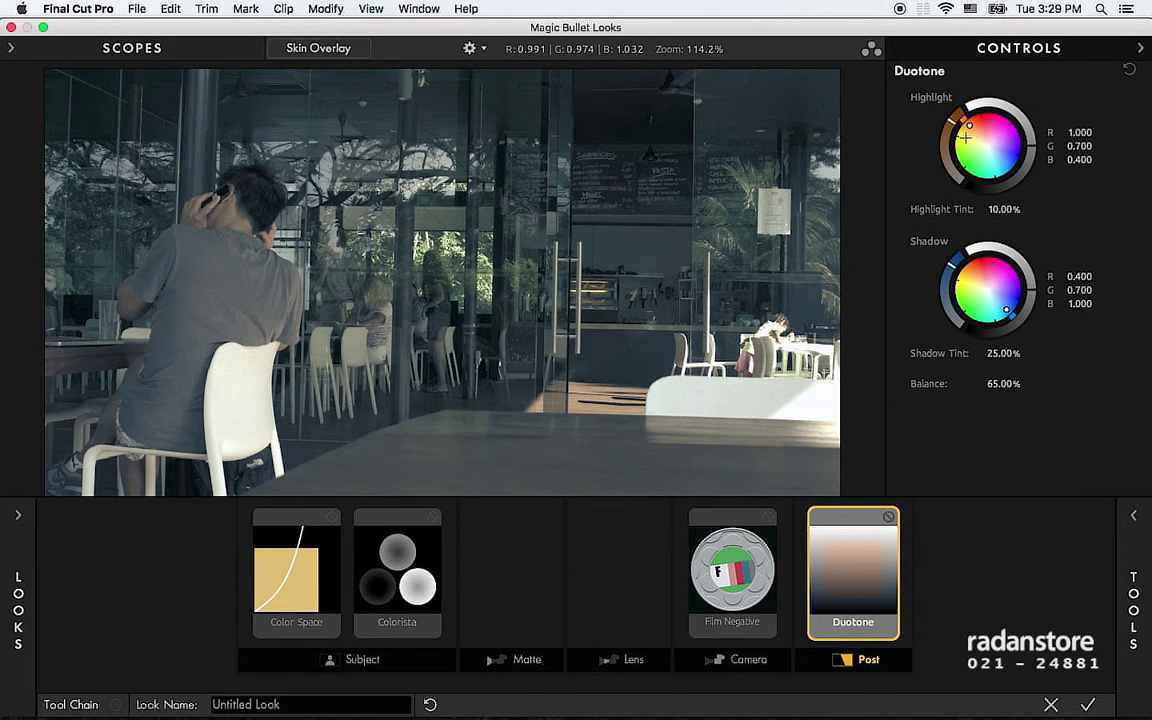
# Step: Scrub the Duotone Balance through several values to 53%, then delete the Duotone
pyautogui.doubleClick(928, 383)
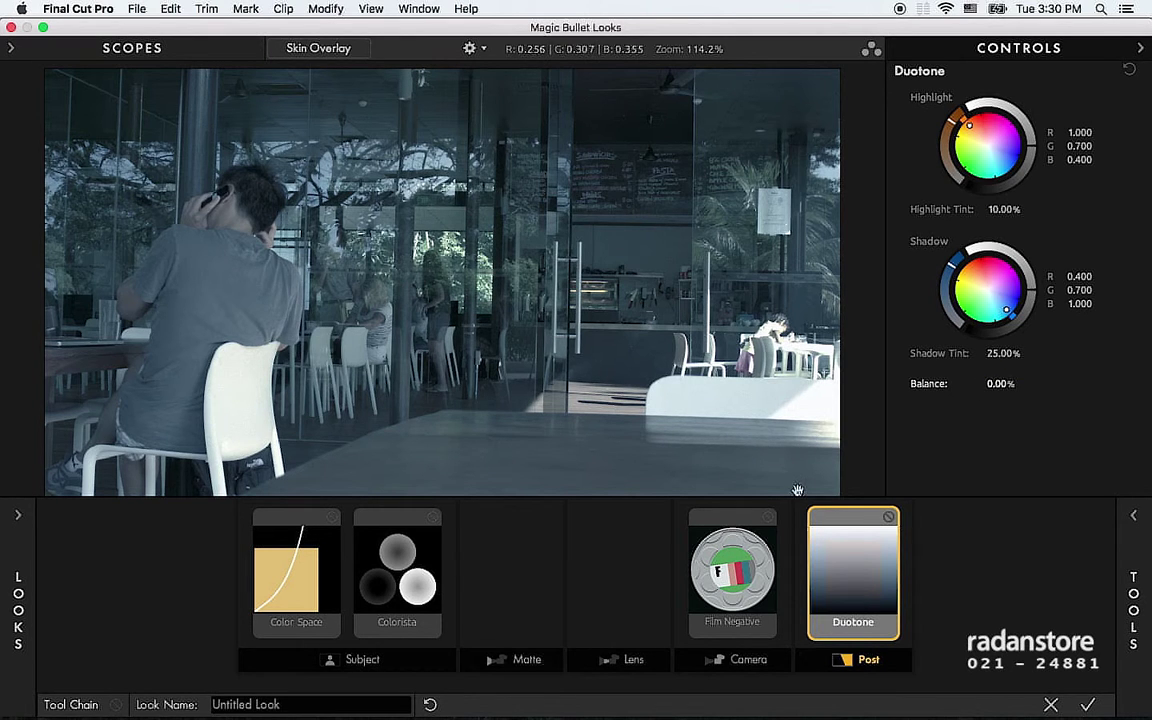
pyautogui.moveTo(1000, 383)
pyautogui.mouseDown()
pyautogui.moveTo(1060, 383)
pyautogui.moveTo(990, 397)
pyautogui.mouseUp()
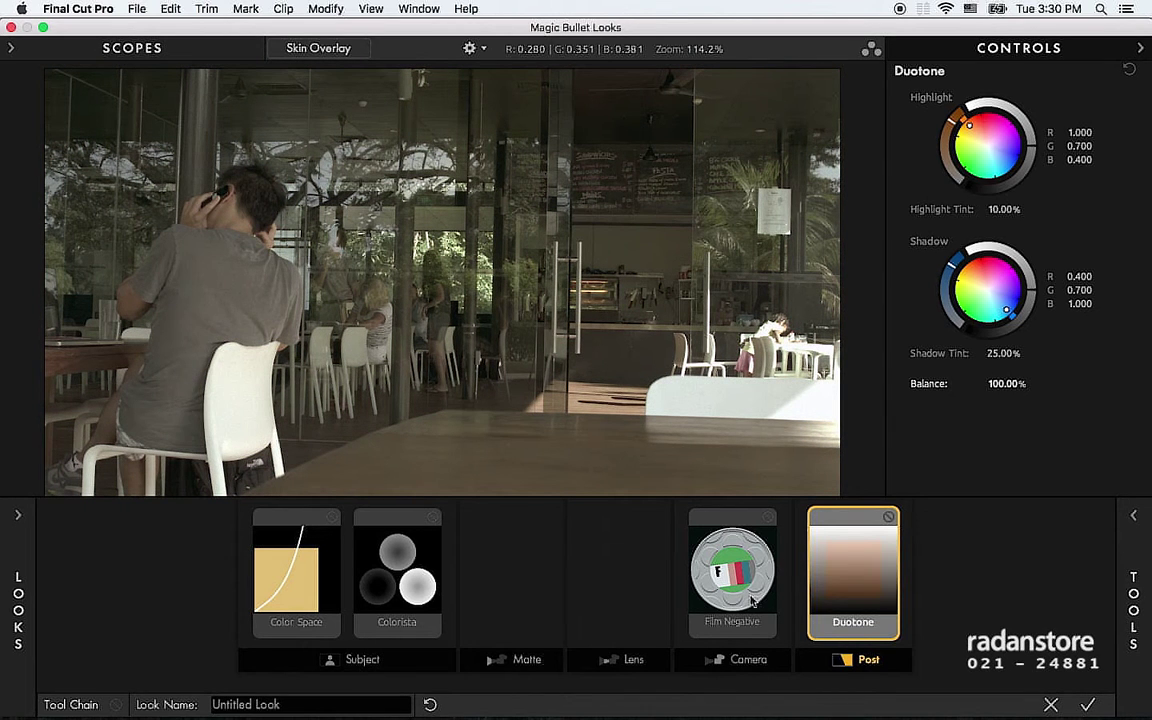
pyautogui.moveTo(1000, 383); pyautogui.dragTo(900, 383)
pyautogui.moveTo(1000, 383); pyautogui.dragTo(1021, 383)
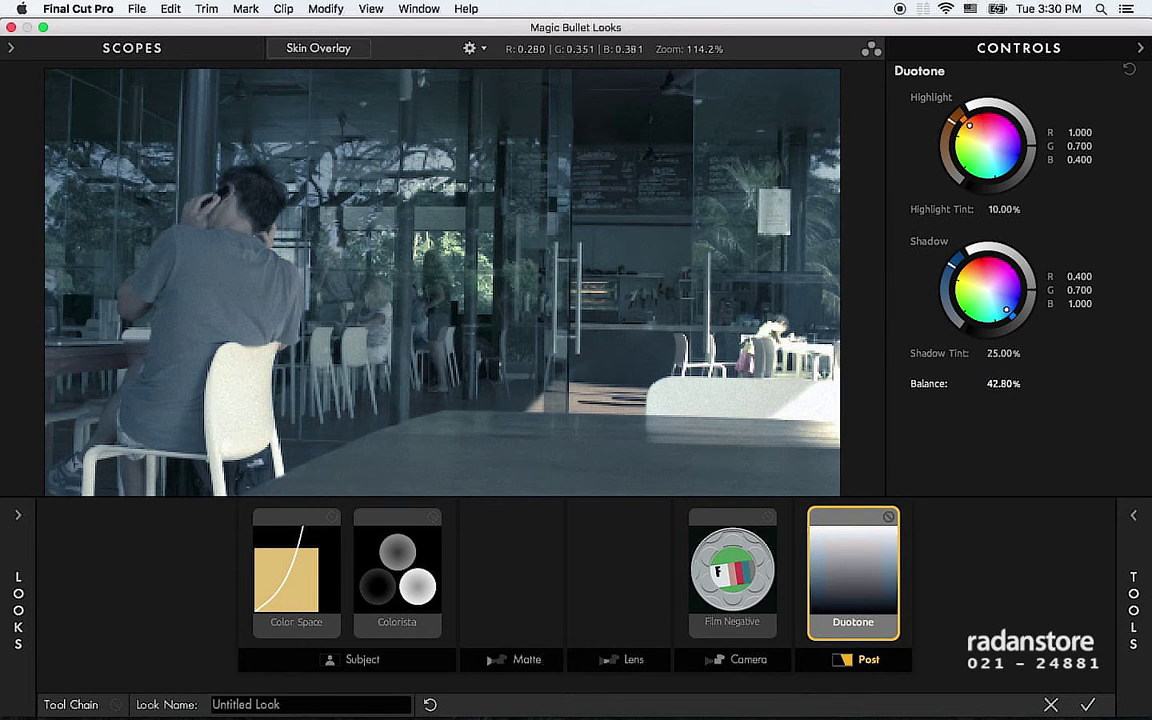
pyautogui.moveTo(1000, 383); pyautogui.dragTo(830, 576)
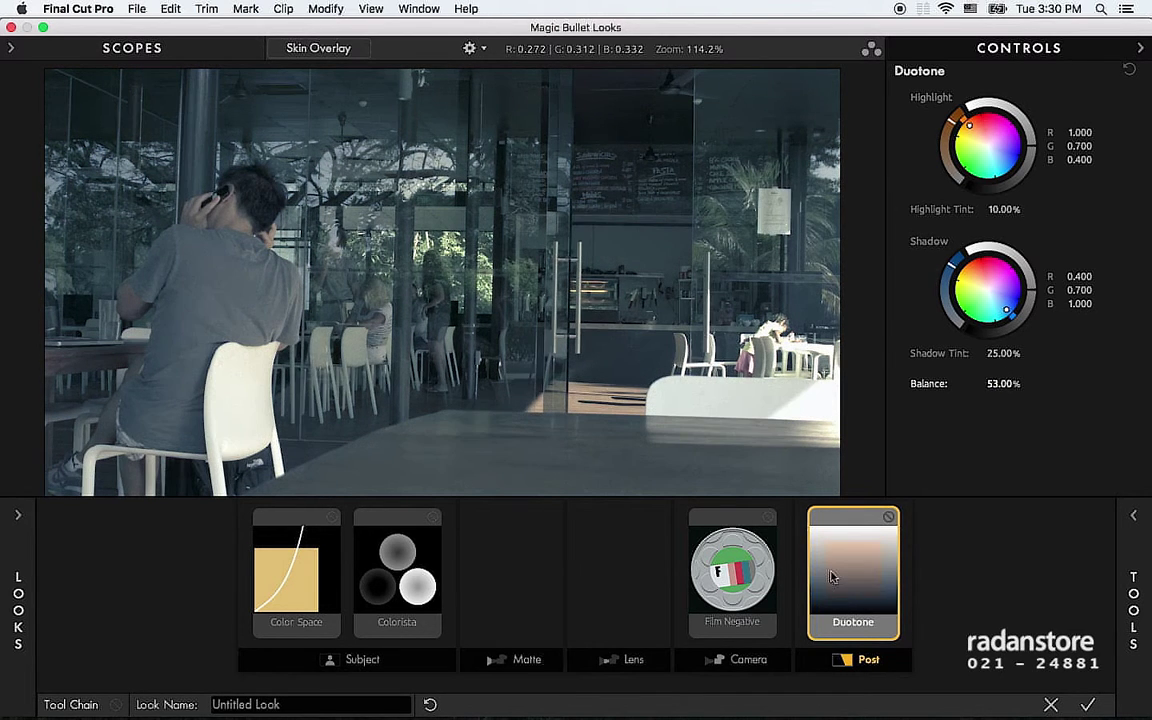
pyautogui.press('Delete')
pyautogui.moveTo(1133, 610)
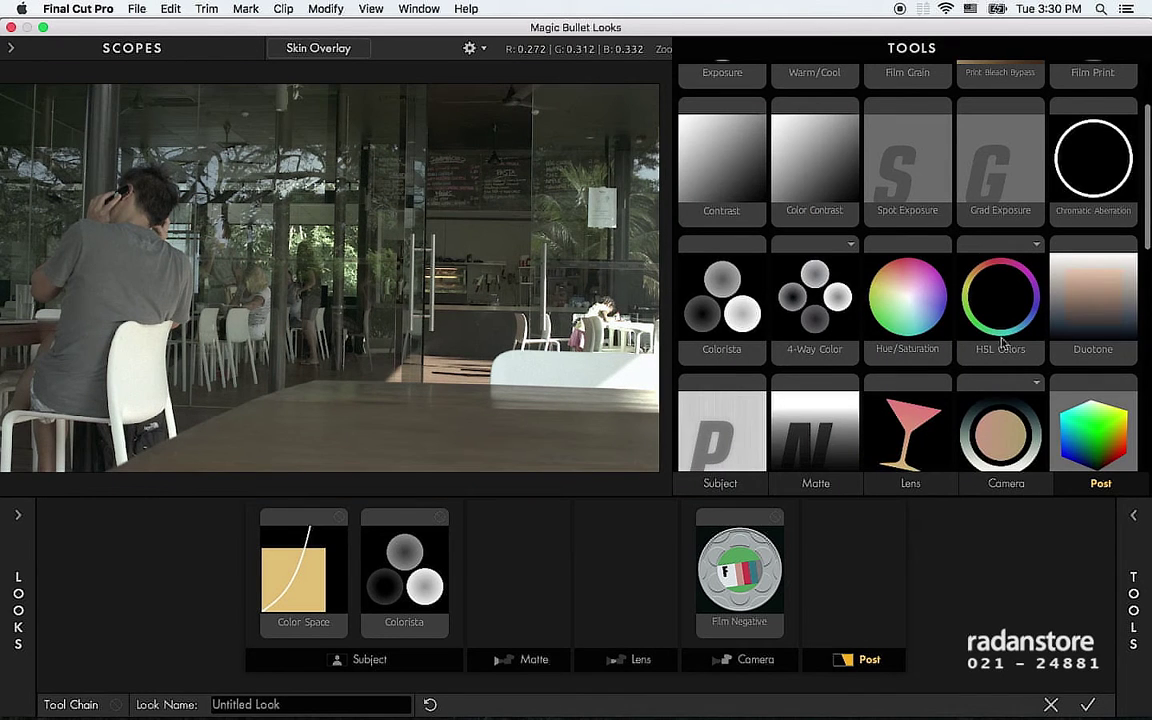
pyautogui.scroll(-3, 1000, 352)
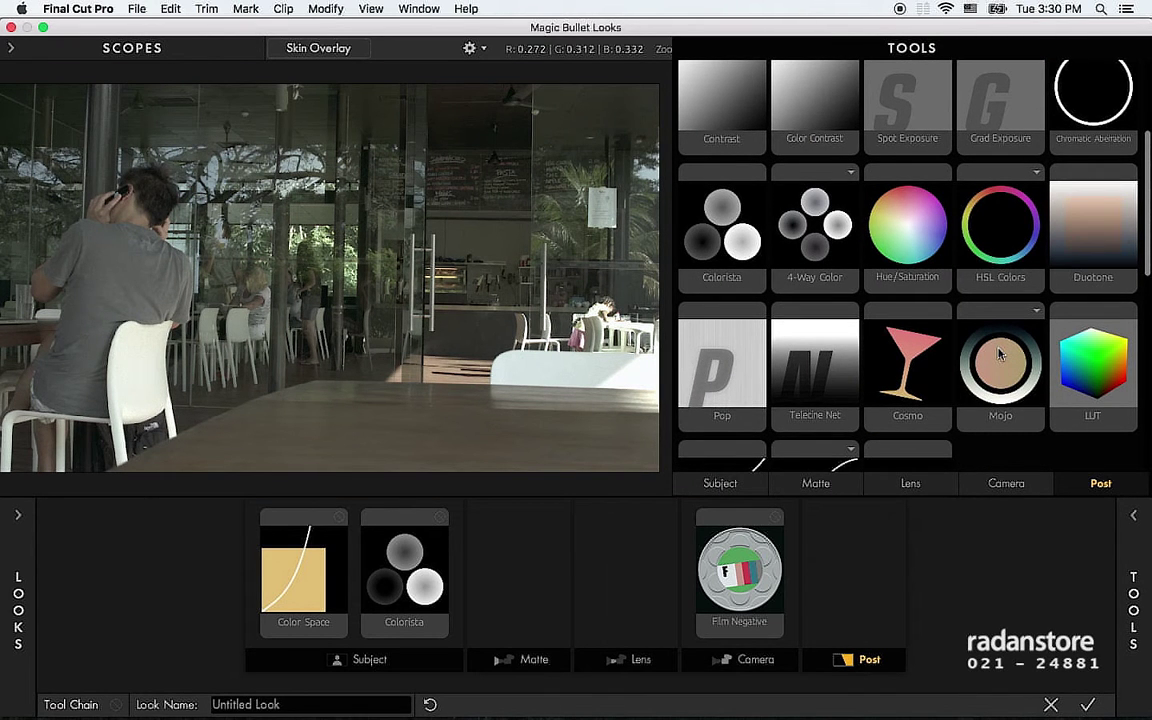
pyautogui.moveTo(706, 314); pyautogui.dragTo(903, 580)
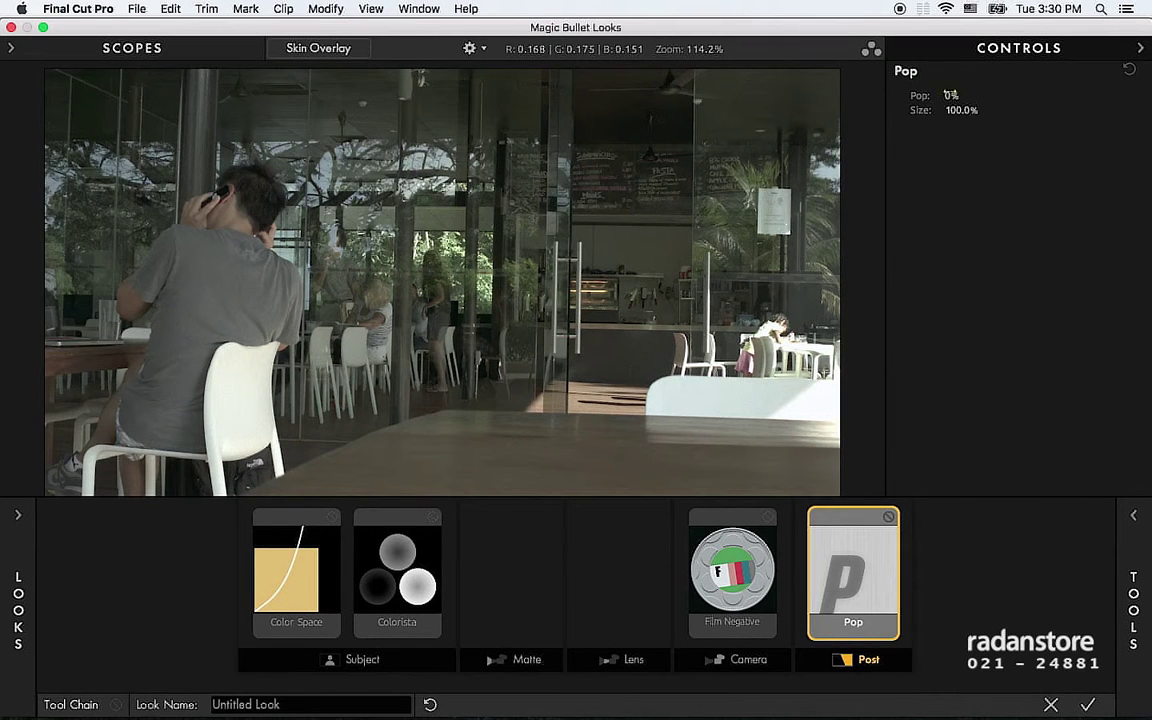
pyautogui.moveTo(950, 95)
pyautogui.mouseDown()
pyautogui.moveTo(1000, 95)
pyautogui.moveTo(940, 95)
pyautogui.mouseUp()
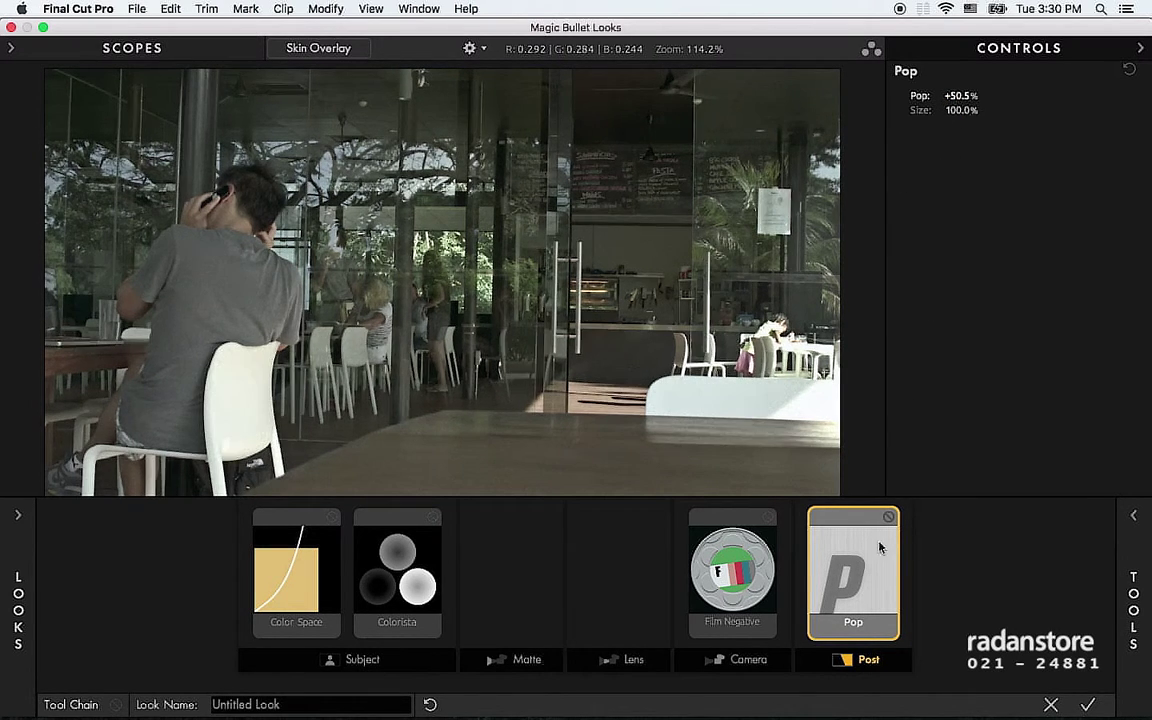
pyautogui.press('Delete')
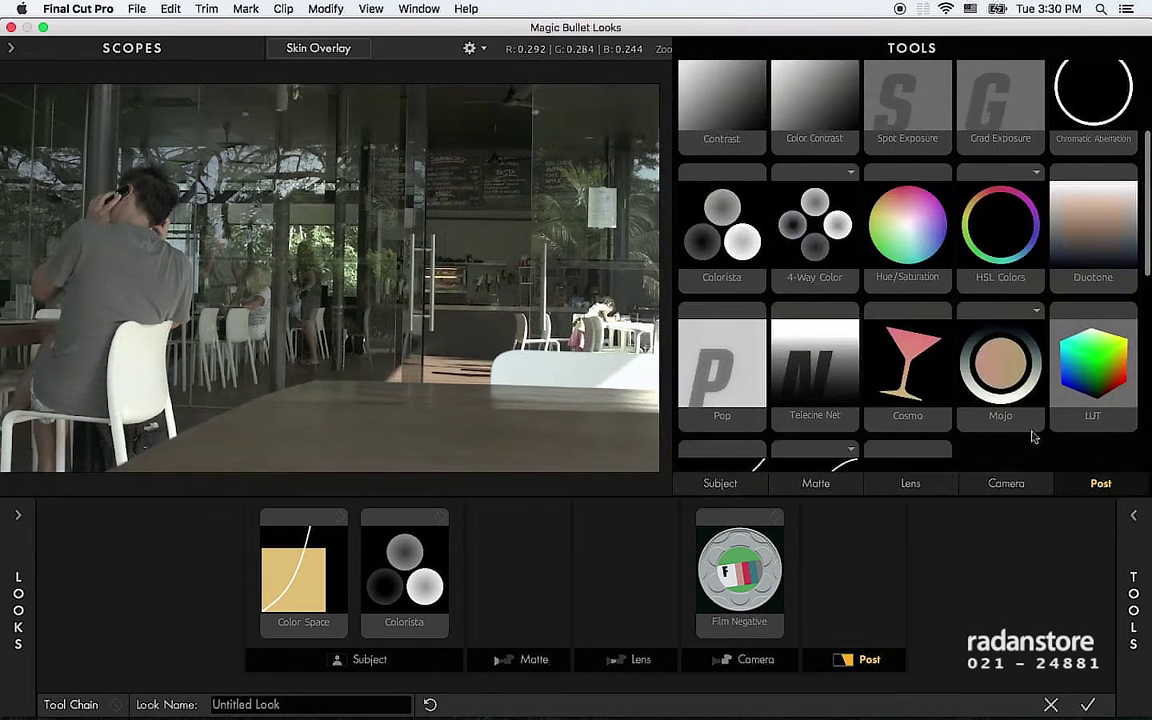
# Step: Add a LUT tool to Post and bypass Film Negative, Colorista and Color Space
pyautogui.scroll(4, 1037, 447)
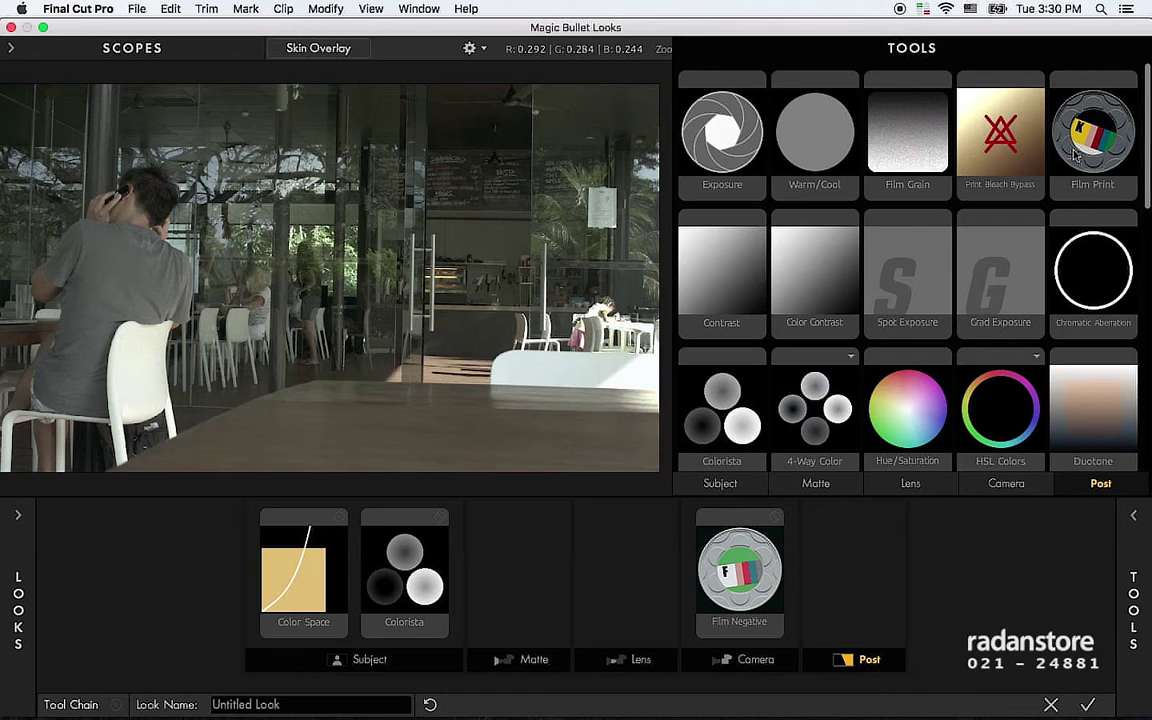
pyautogui.scroll(-4, 990, 340)
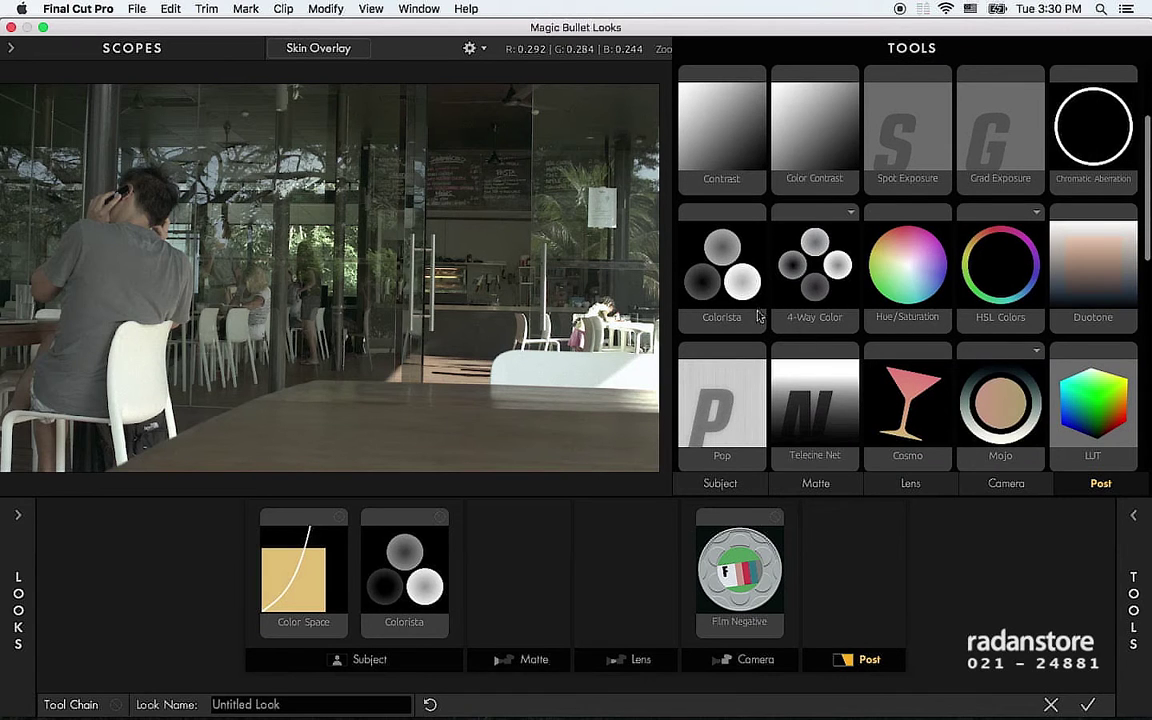
pyautogui.scroll(-1, 1000, 378)
pyautogui.moveTo(1058, 395)
pyautogui.mouseDown()
pyautogui.moveTo(878, 512)
pyautogui.moveTo(830, 572)
pyautogui.mouseUp()
pyautogui.click(732, 570)
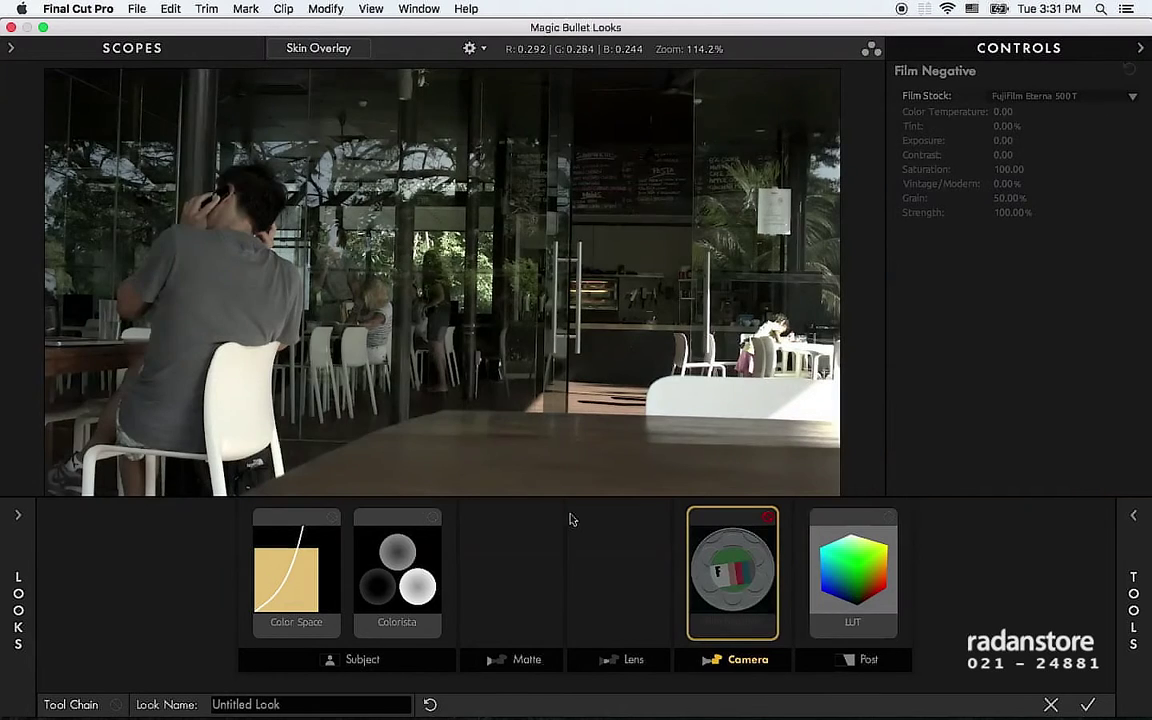
pyautogui.click(433, 527)
pyautogui.click(335, 520)
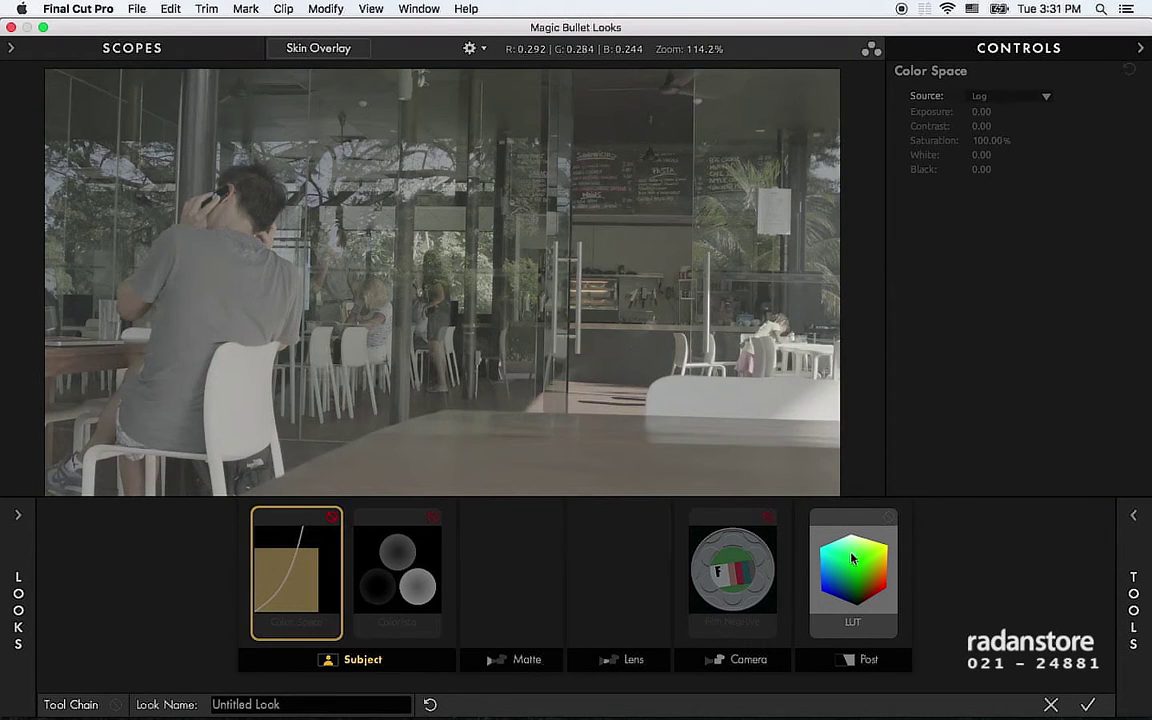
# Step: Set the LUT tool to the sLog2 Neutral LUT
pyautogui.click(853, 570)
pyautogui.click(1047, 100)
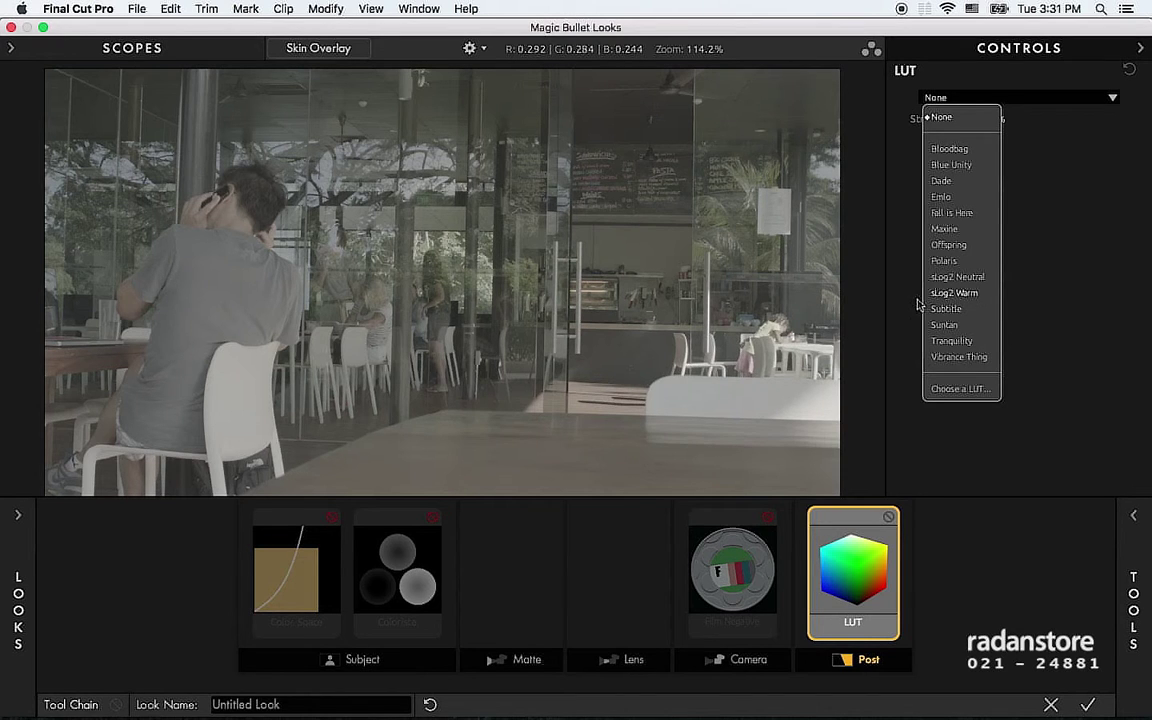
pyautogui.click(967, 282)
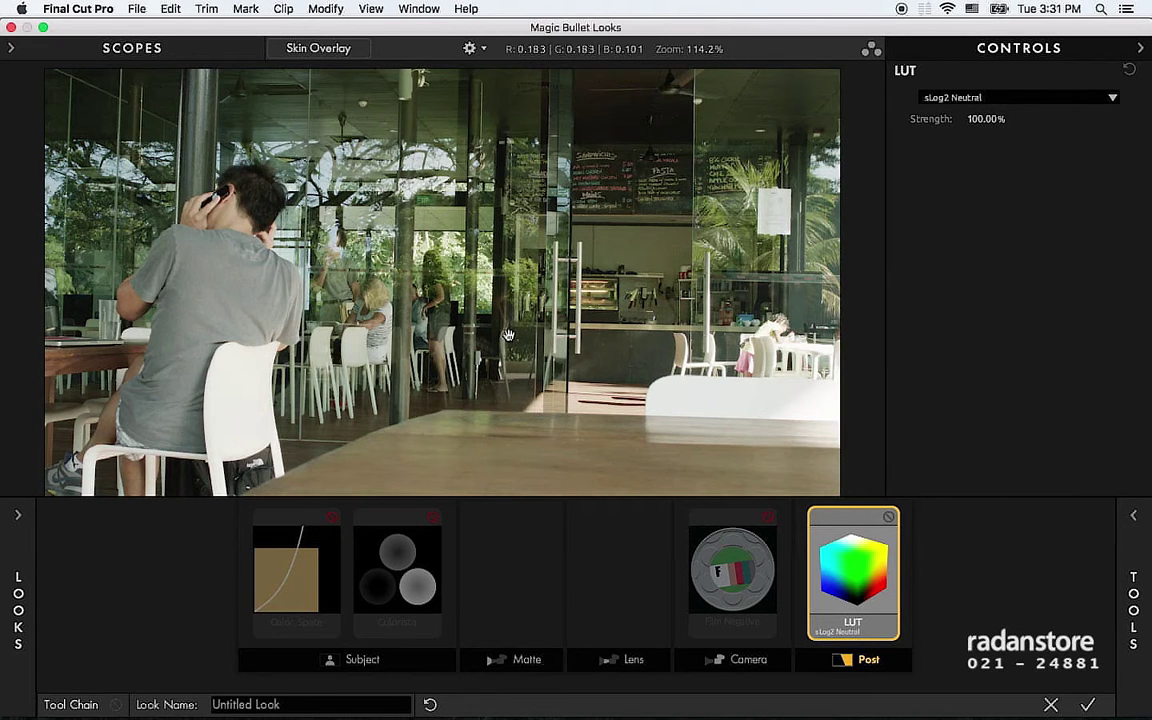
# Step: Compare the LUT bypassed, then load Cleanliness.cube from the BMPCC LUT folder instead
pyautogui.press('b')
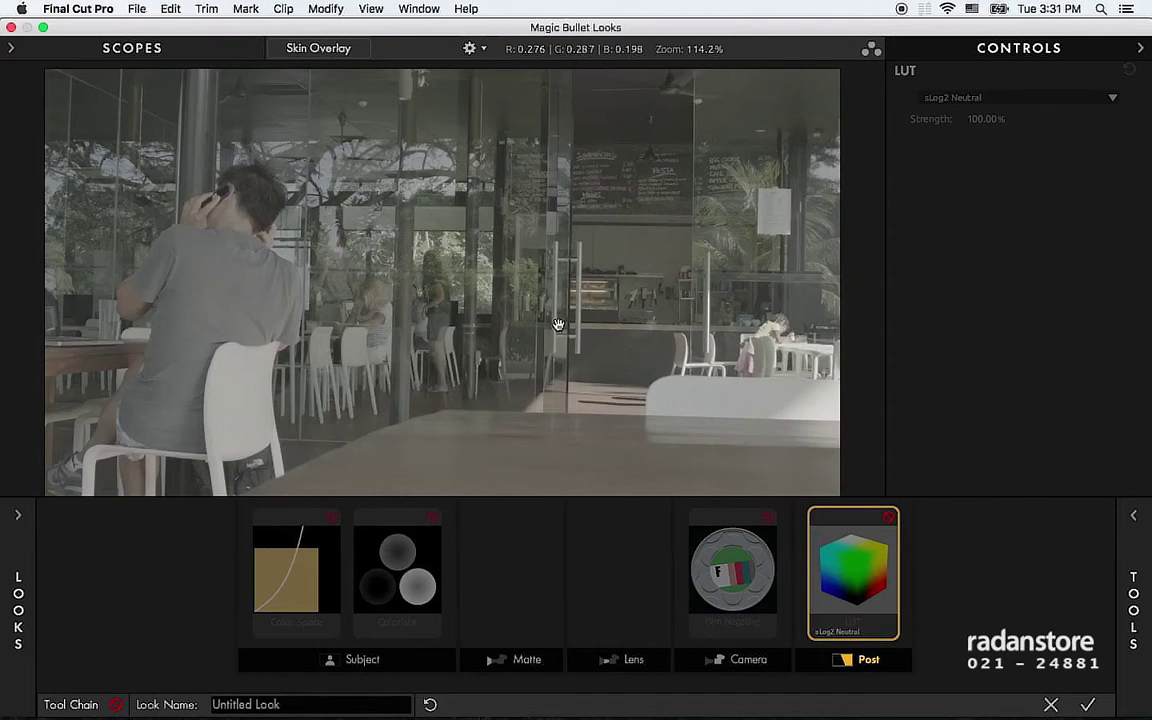
pyautogui.press('b')
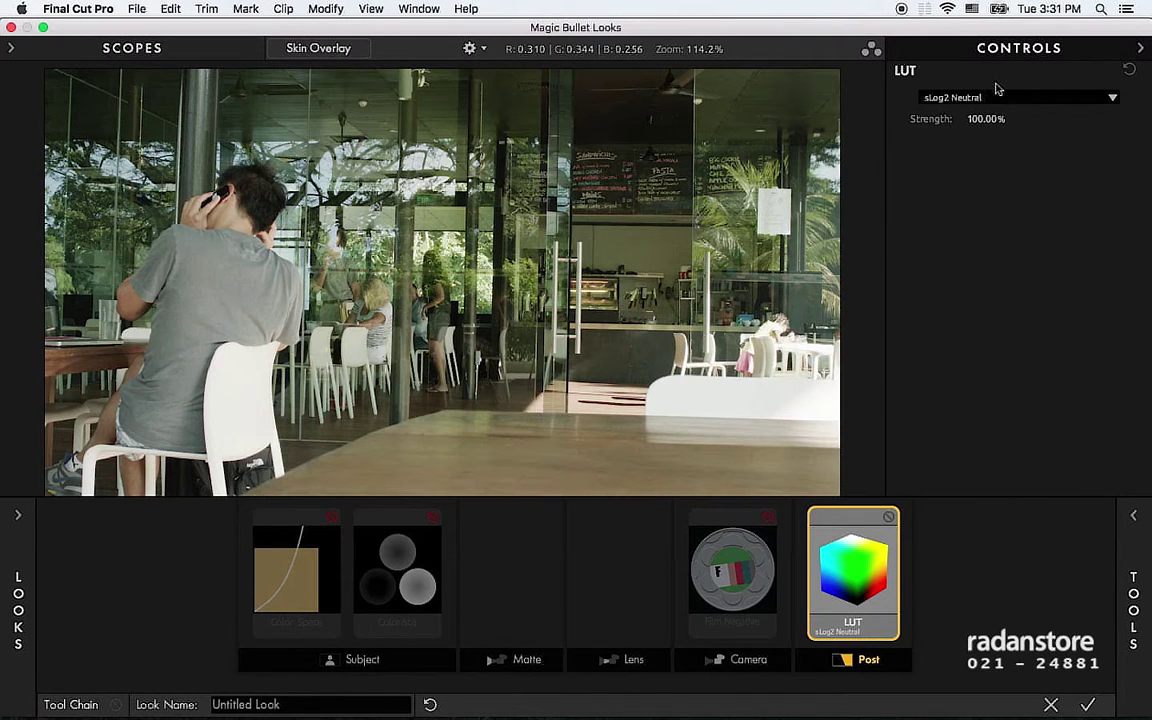
pyautogui.click(998, 96)
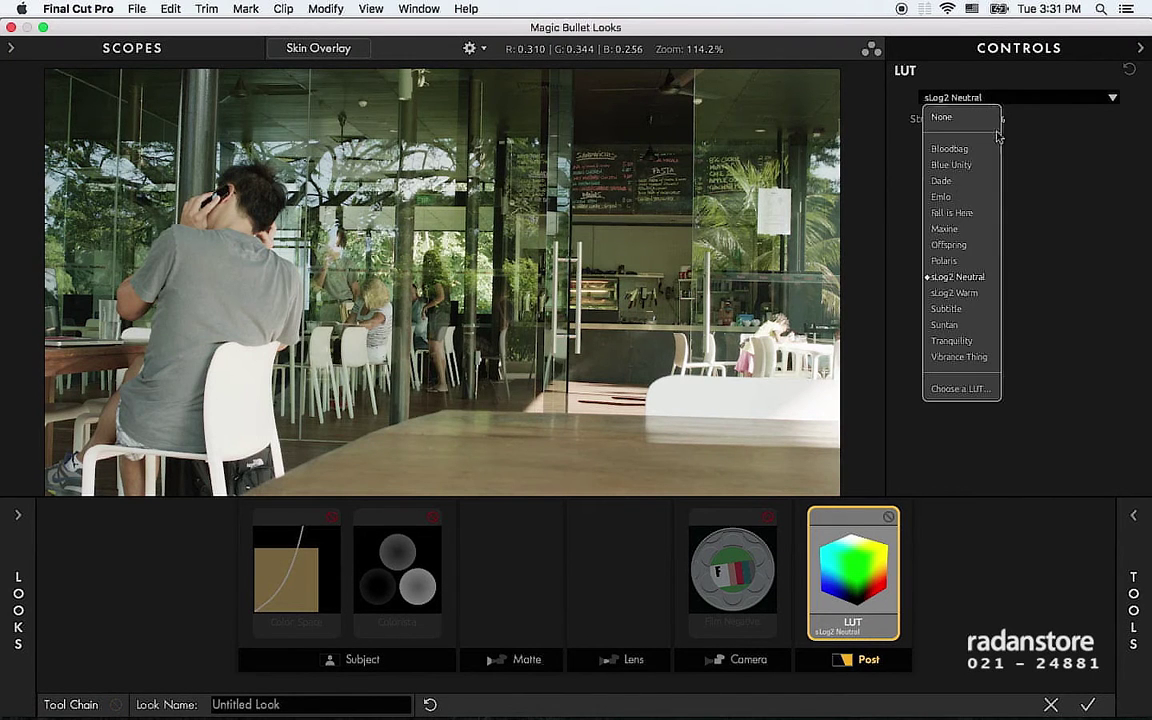
pyautogui.click(952, 389)
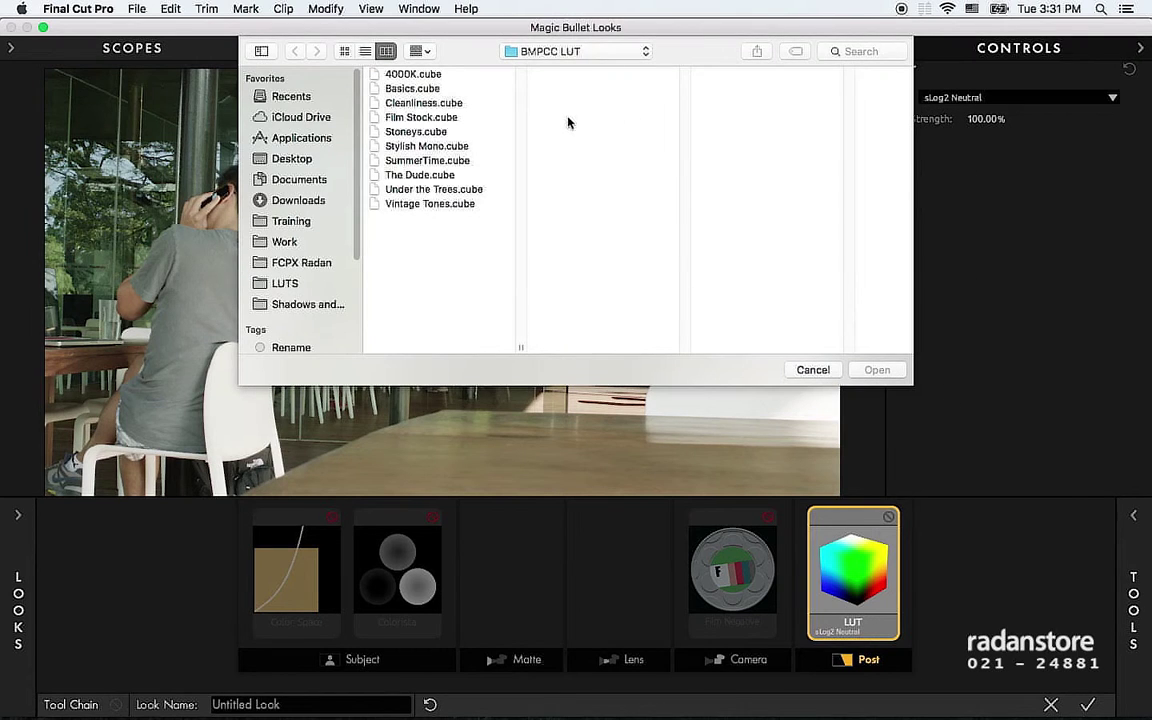
pyautogui.click(565, 51)
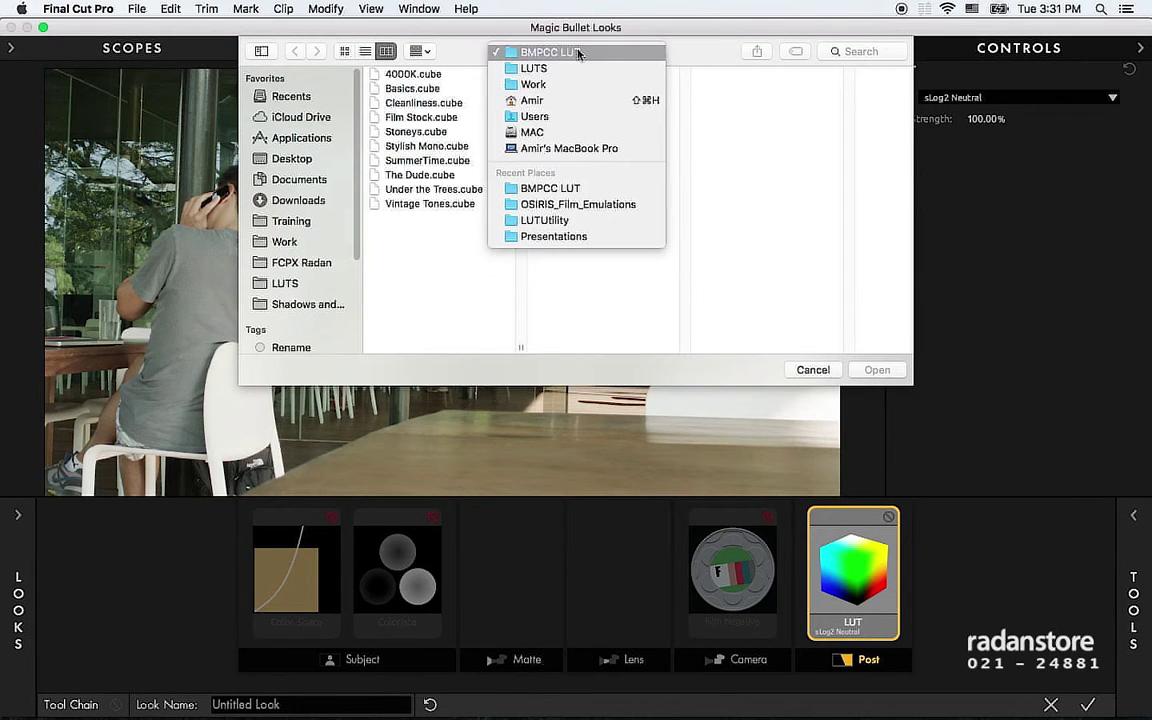
pyautogui.press('Escape')
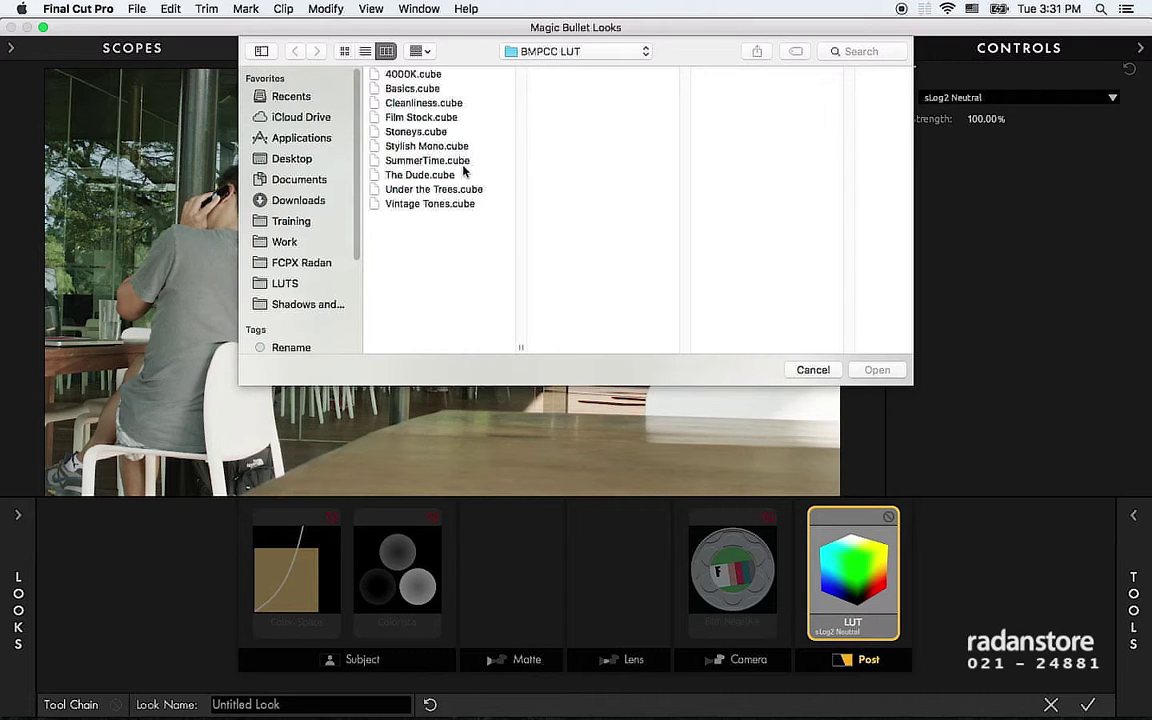
pyautogui.doubleClick(435, 102)
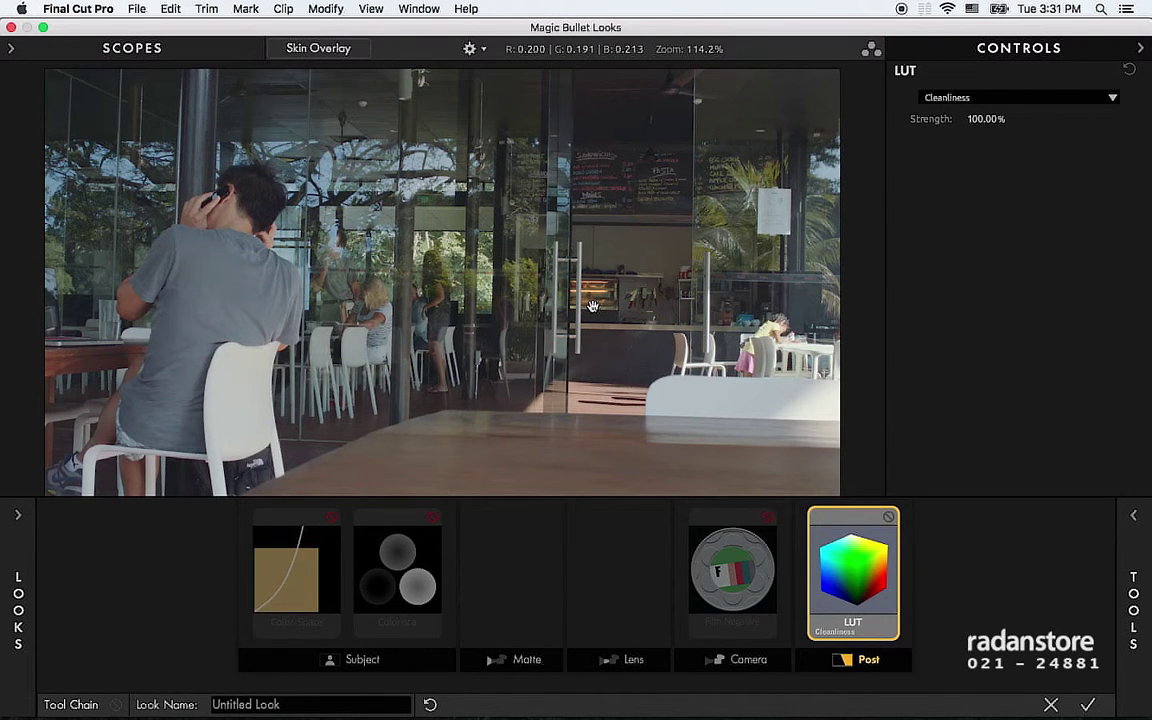
# Step: Try Basics.cube, reload Cleanliness.cube, and apply the look back to Final Cut Pro
pyautogui.click(1028, 98)
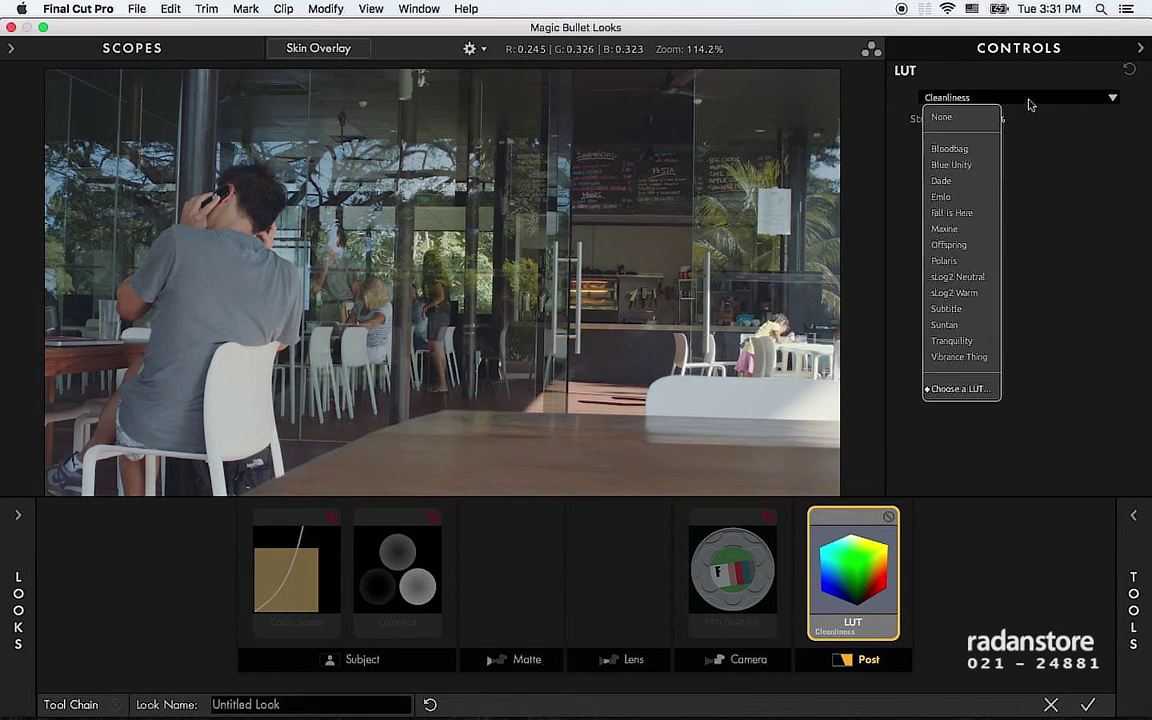
pyautogui.click(958, 388)
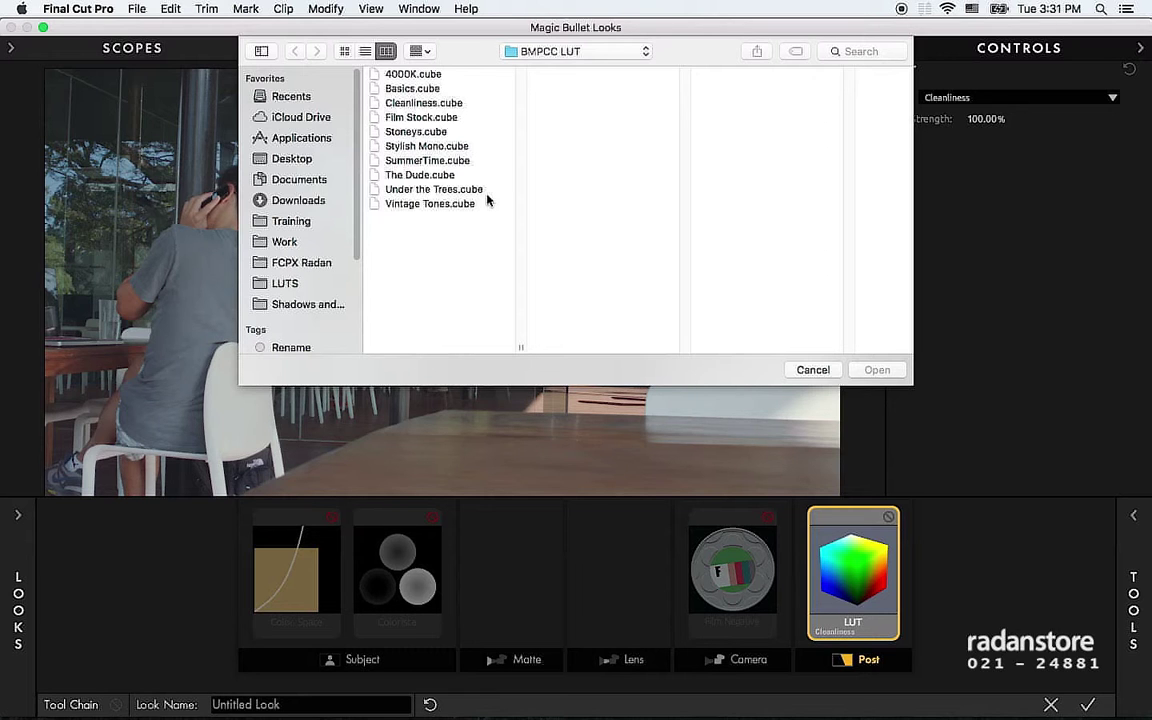
pyautogui.doubleClick(400, 88)
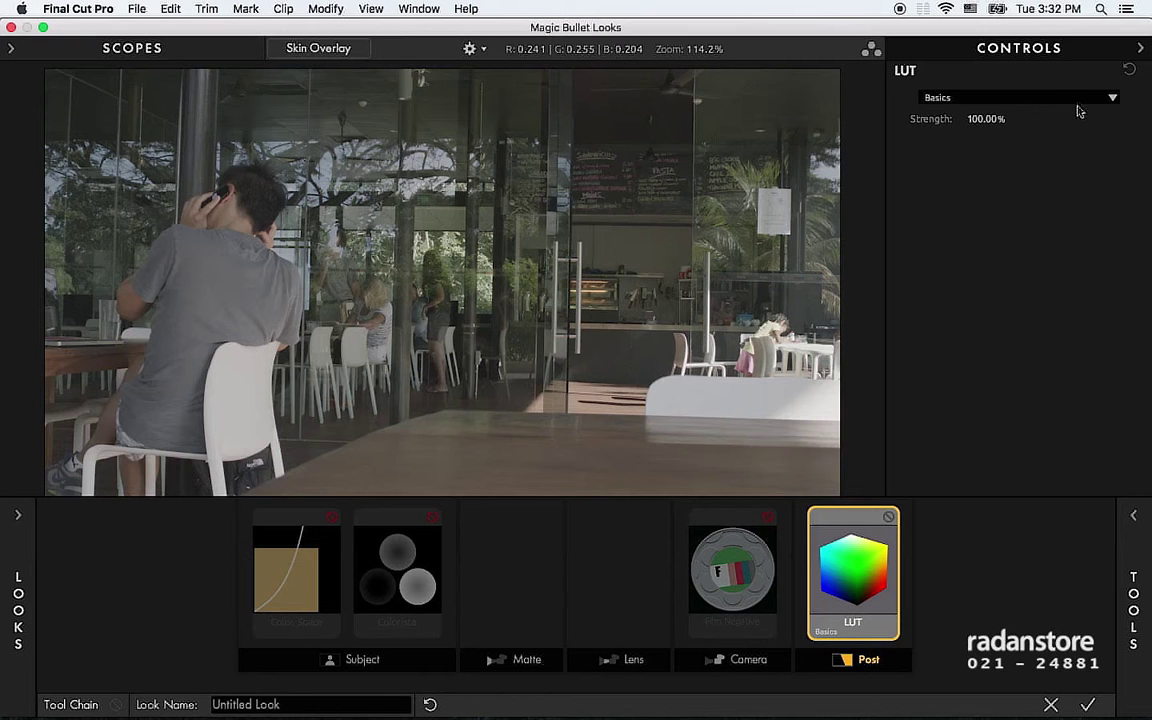
pyautogui.click(969, 96)
pyautogui.click(960, 389)
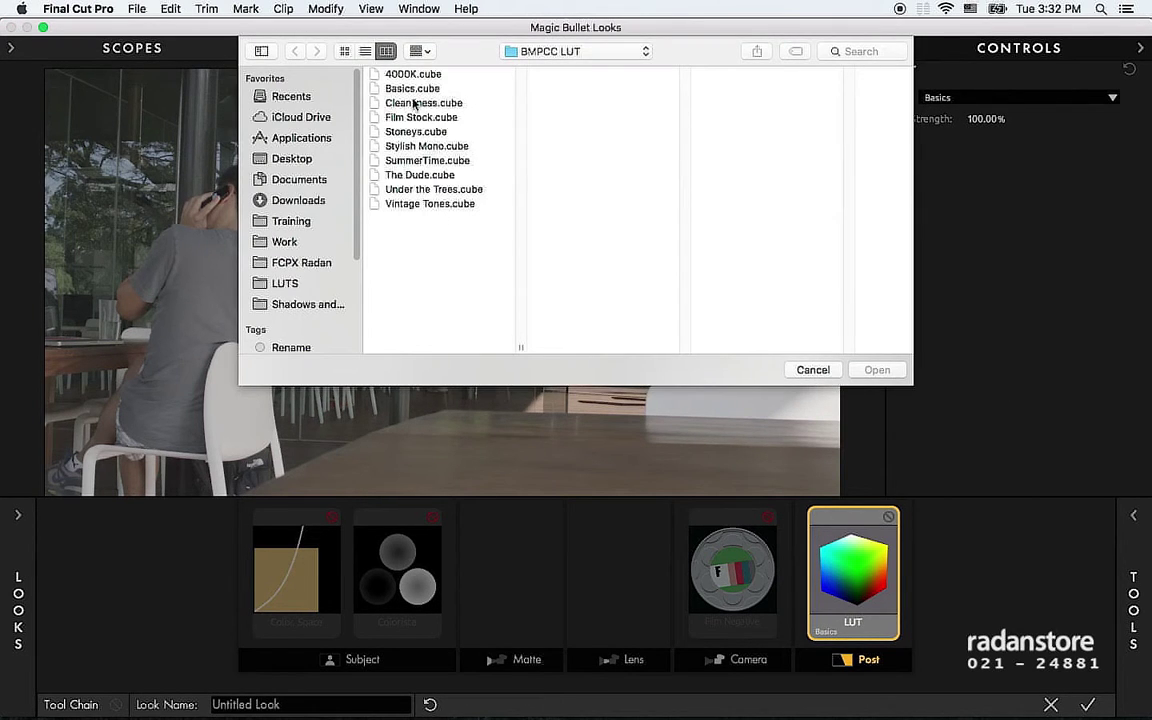
pyautogui.doubleClick(400, 103)
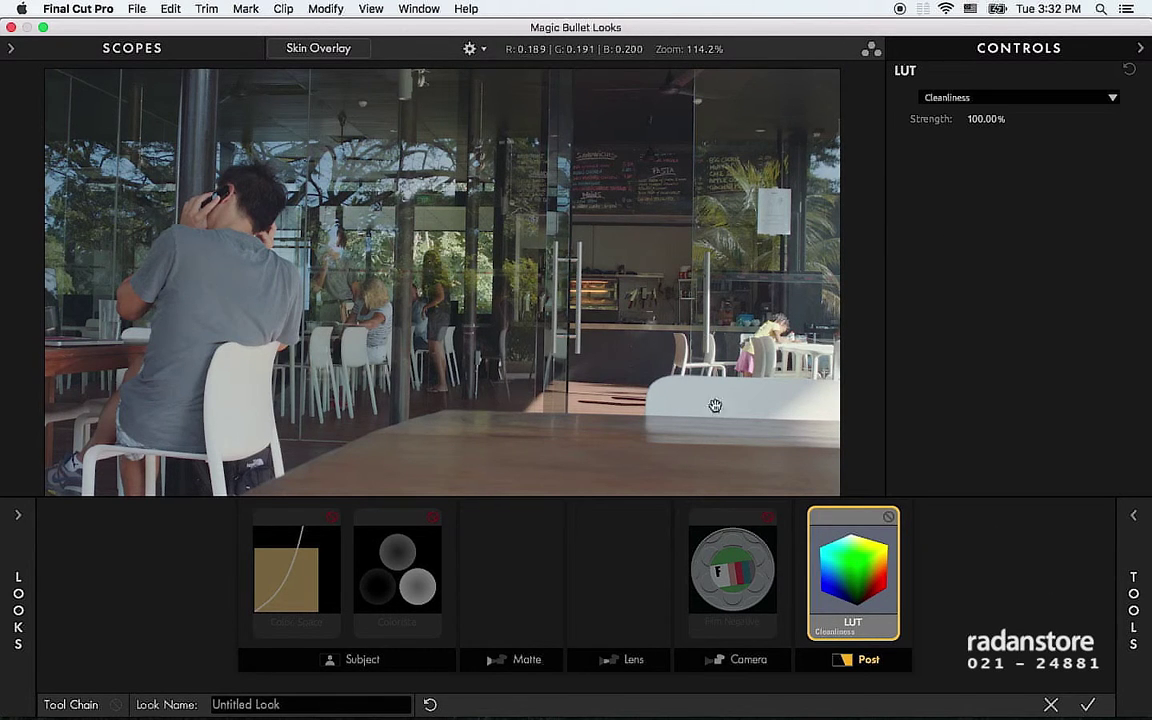
pyautogui.click(1085, 707)
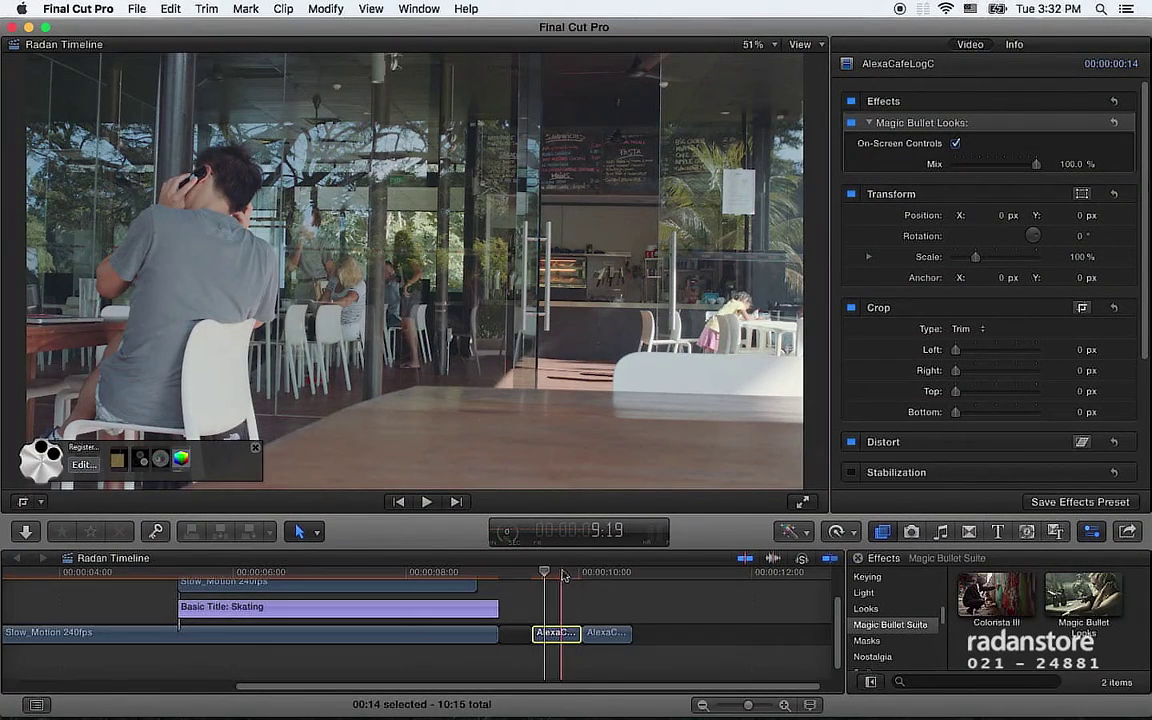
# Step: Scrub the playhead through the timeline and park it on the AlexaCafeLogC clip
pyautogui.moveTo(560, 584); pyautogui.dragTo(612, 583)
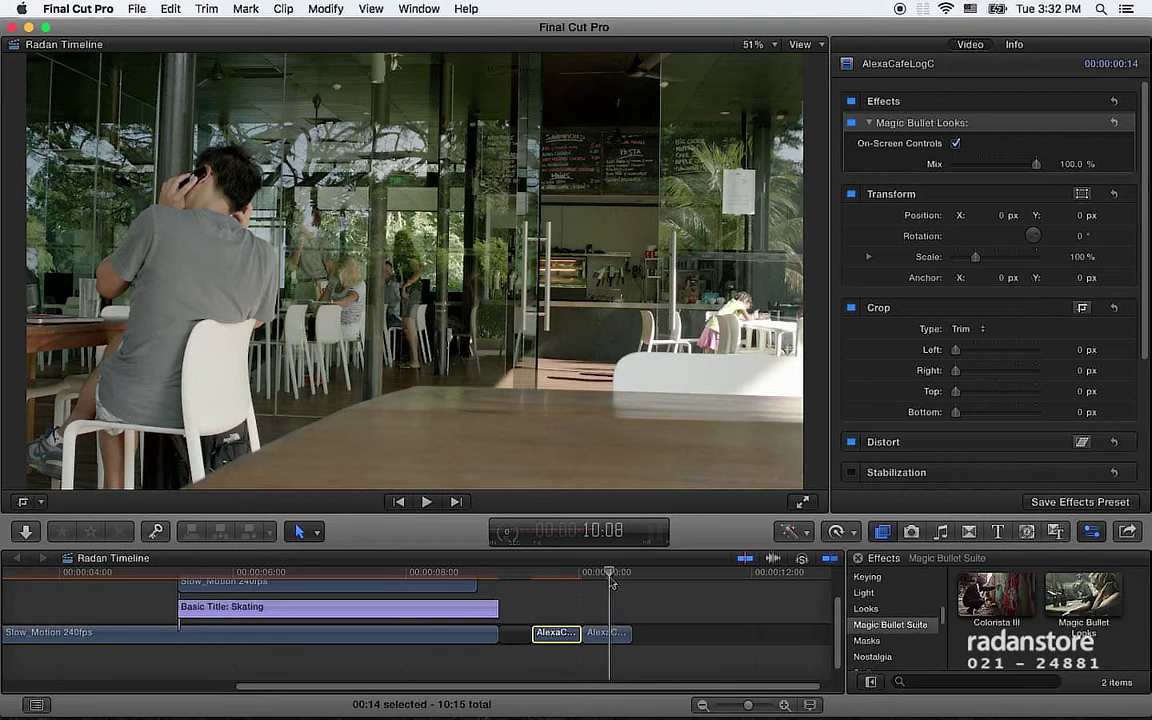
pyautogui.moveTo(612, 583); pyautogui.dragTo(561, 580)
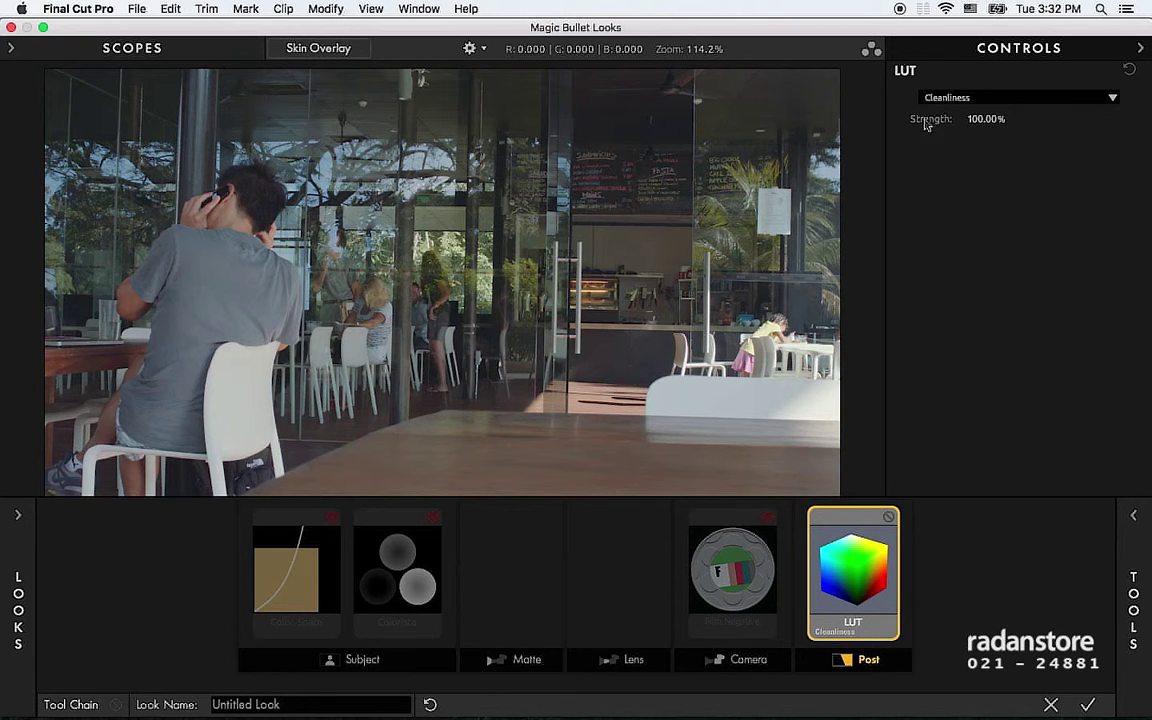
# Step: Cancel the LUT file browser and add a Hue/Saturation tool to Post
pyautogui.click(961, 99)
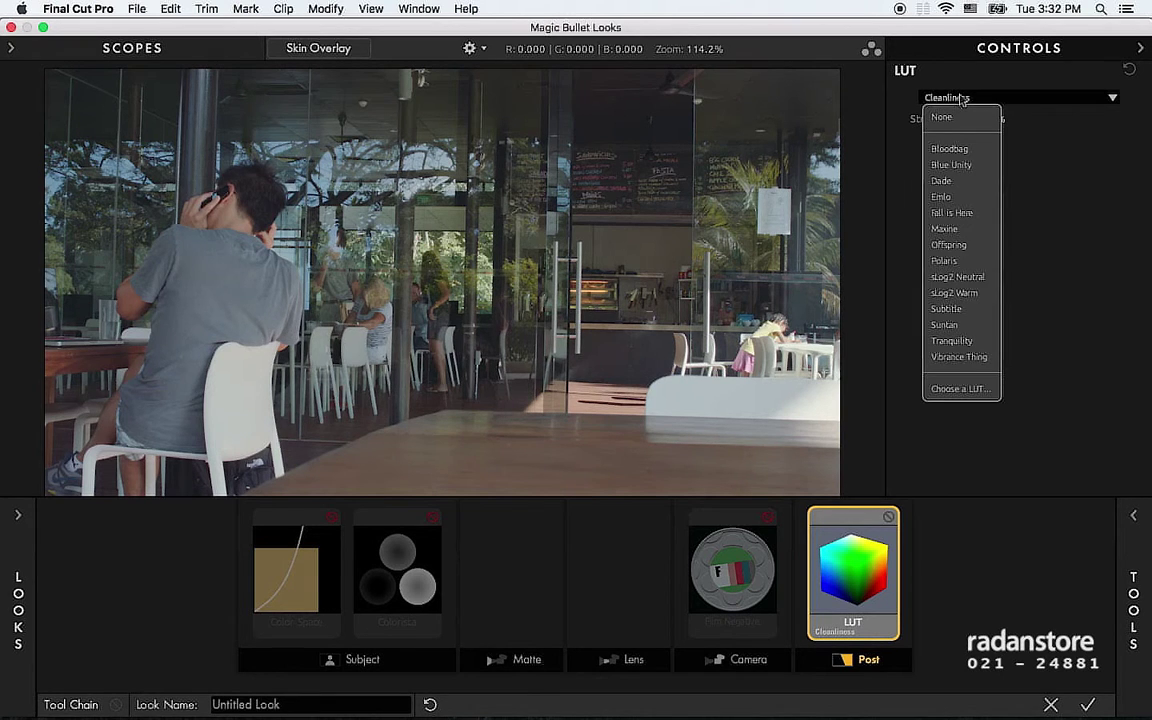
pyautogui.click(957, 390)
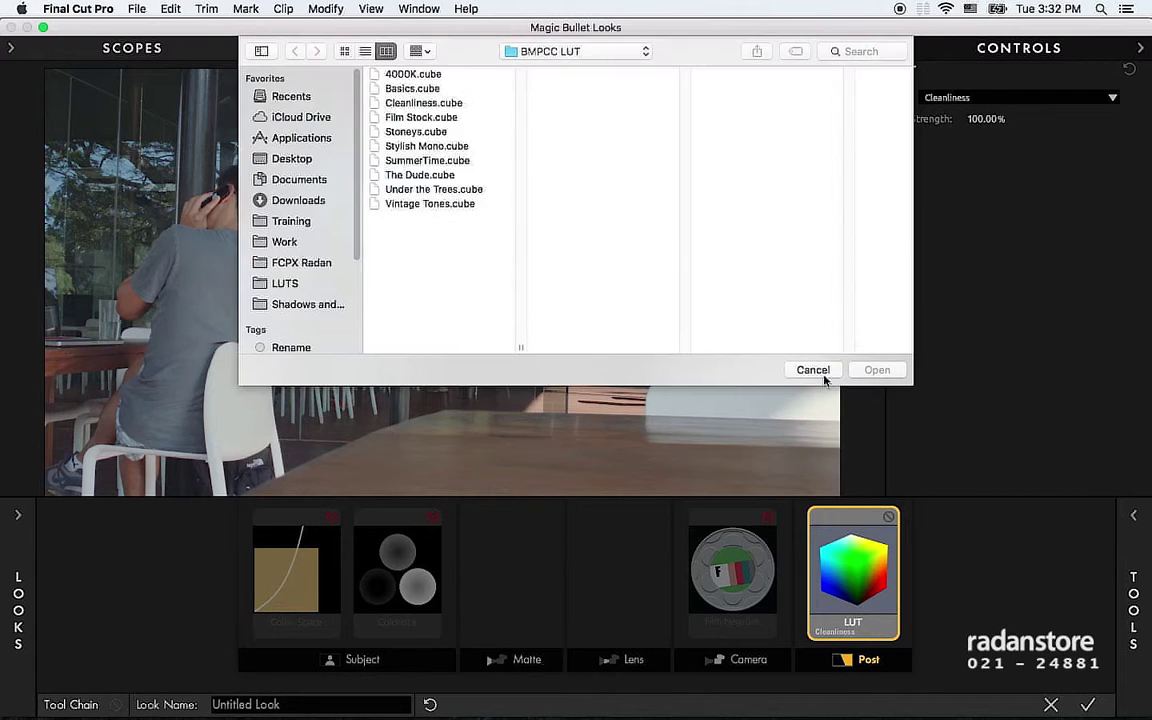
pyautogui.click(813, 367)
pyautogui.click(1133, 600)
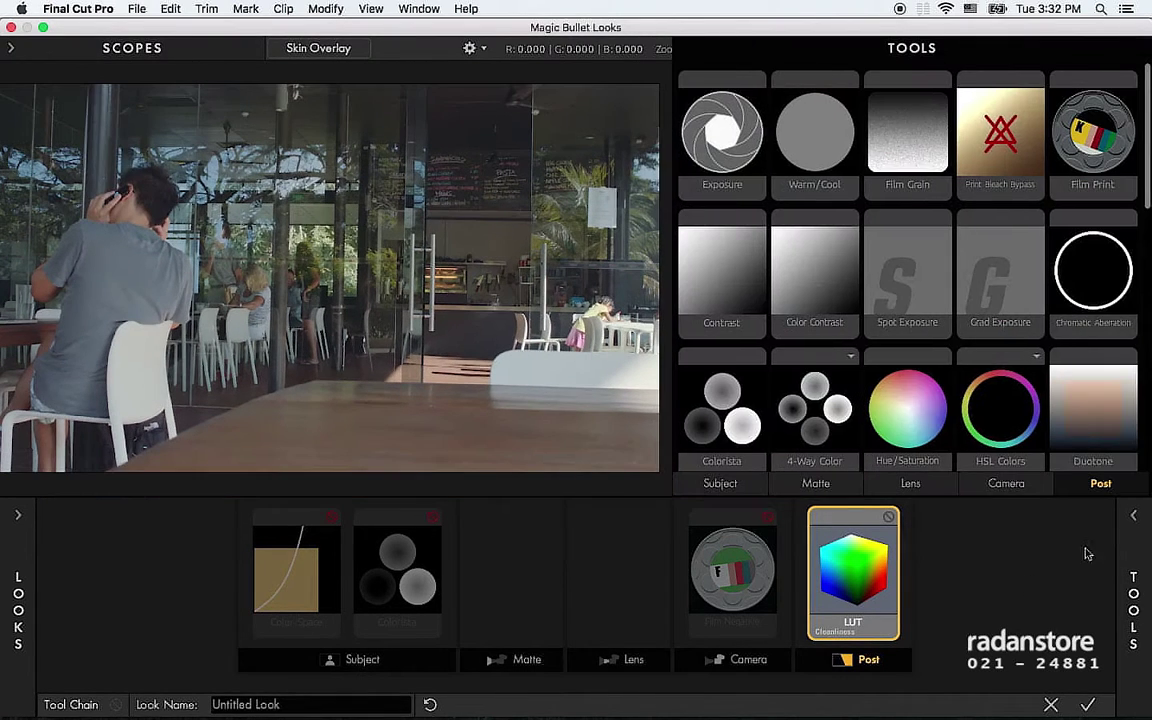
pyautogui.moveTo(988, 412); pyautogui.dragTo(805, 575)
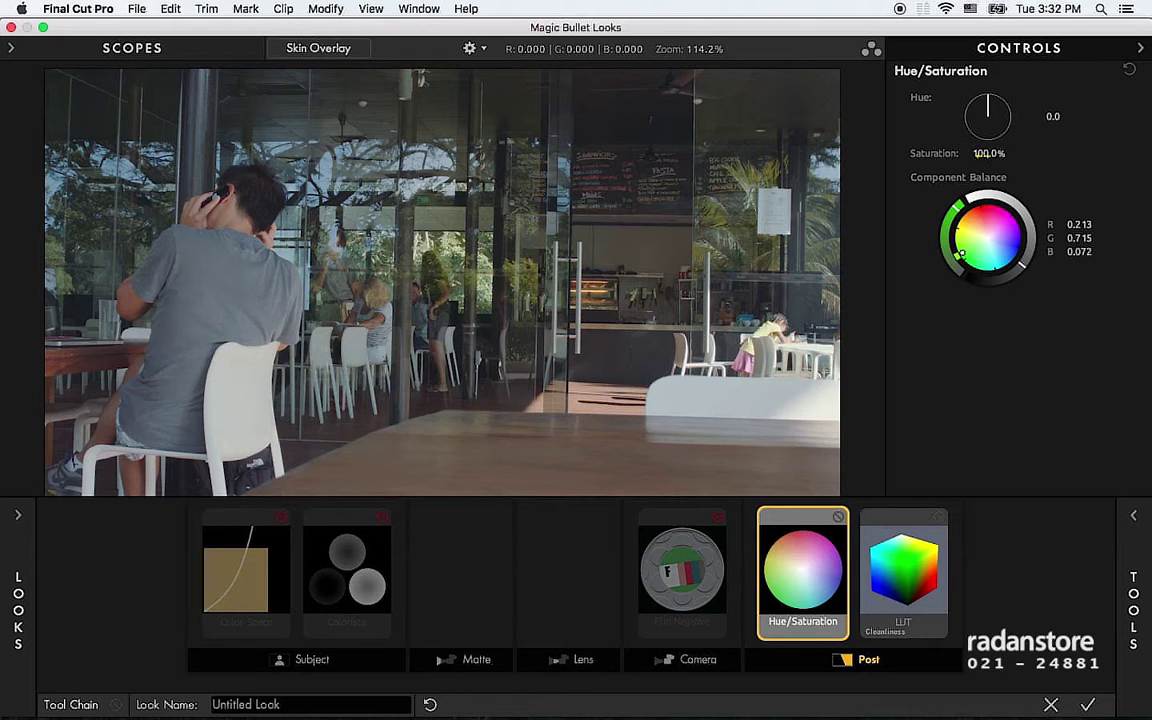
# Step: Lower Saturation to 84% and toggle Hue/Saturation's bypass twice to compare the grade
pyautogui.moveTo(988, 153); pyautogui.dragTo(972, 153)
pyautogui.click(838, 517)
pyautogui.click(838, 517)
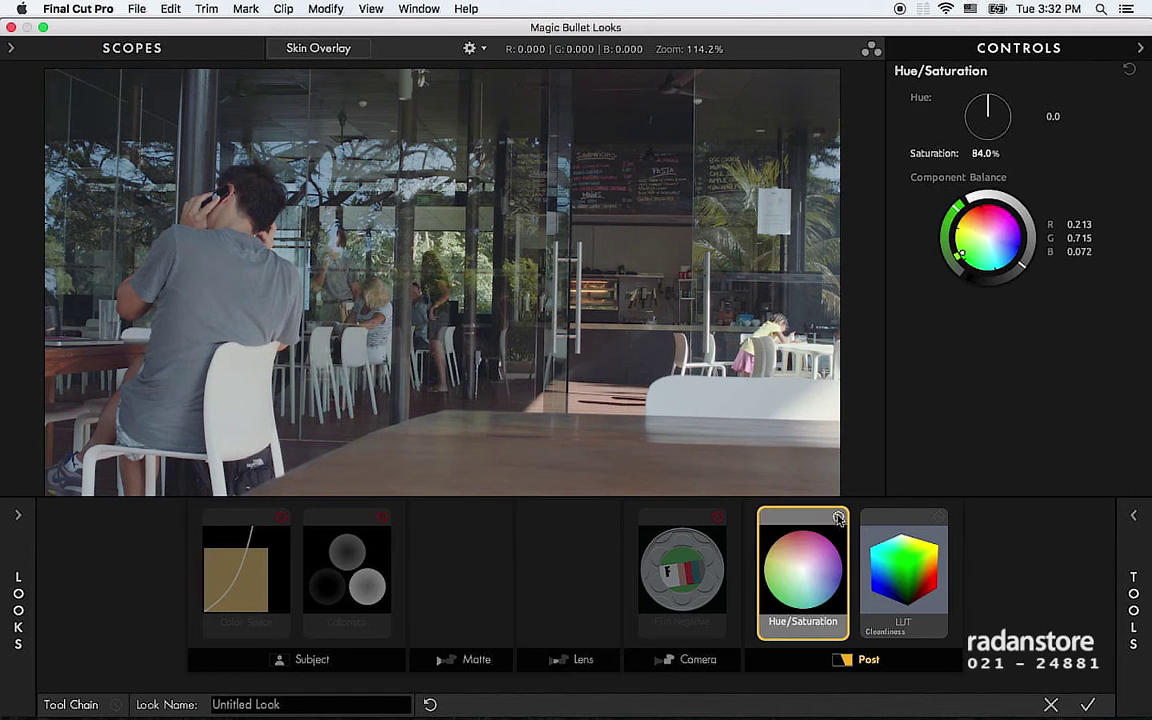
pyautogui.click(838, 517)
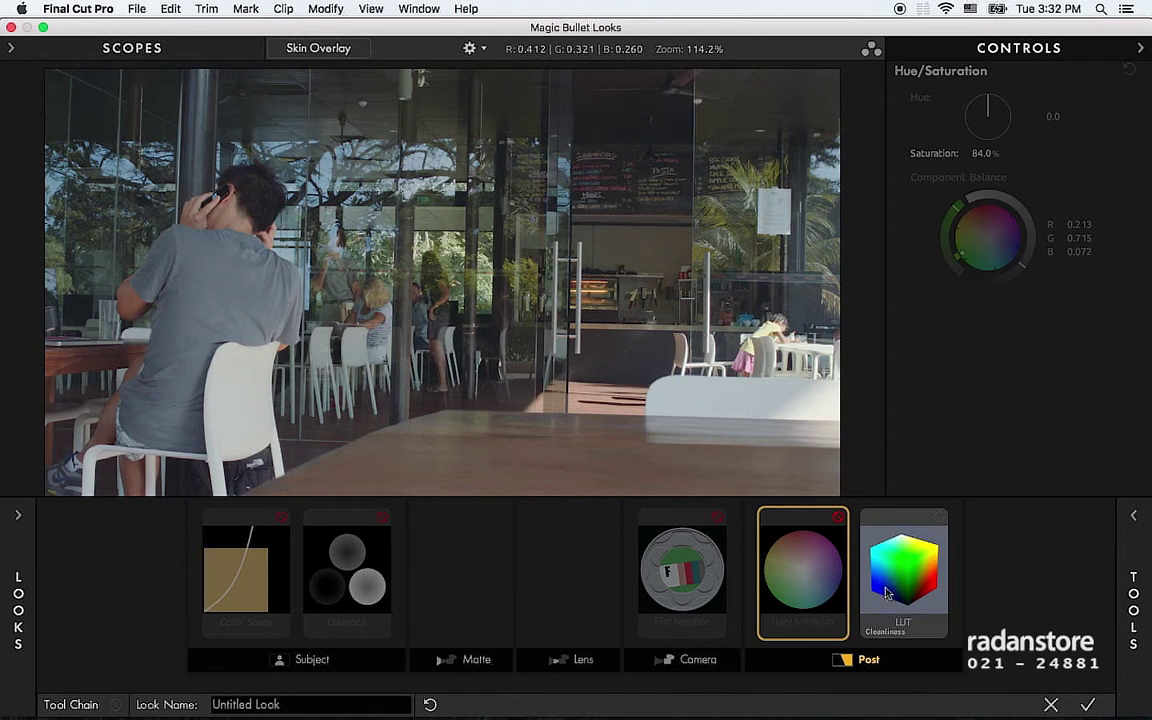
pyautogui.click(838, 517)
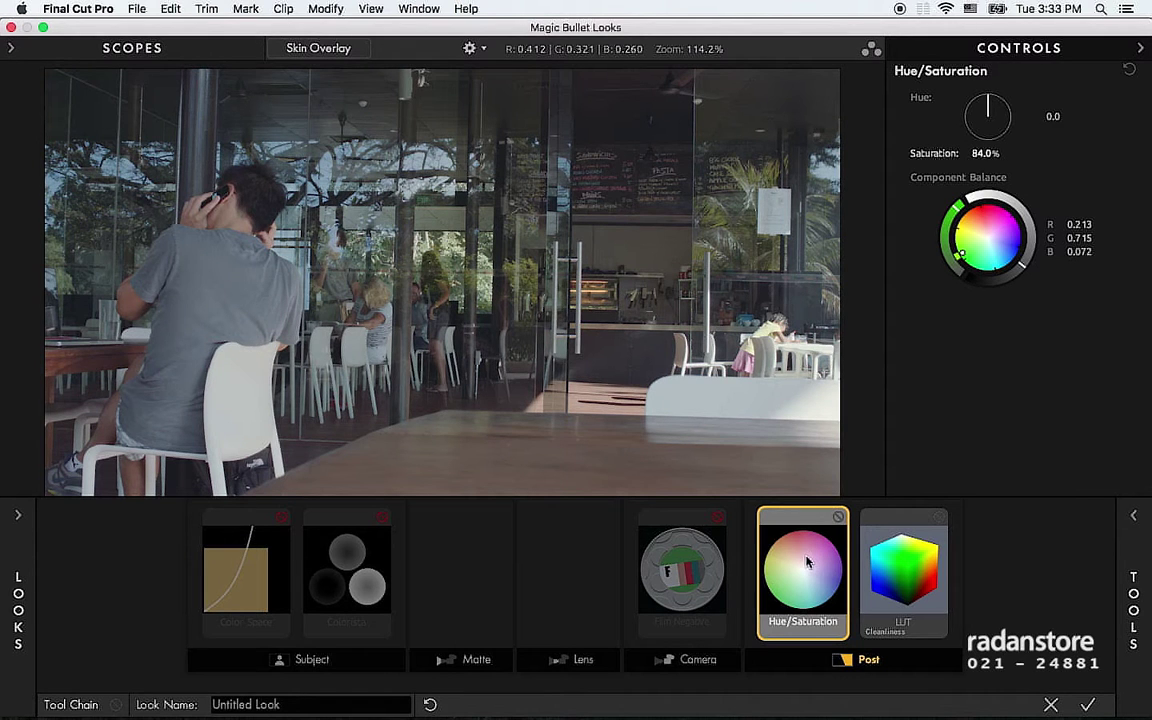
pyautogui.click(879, 594)
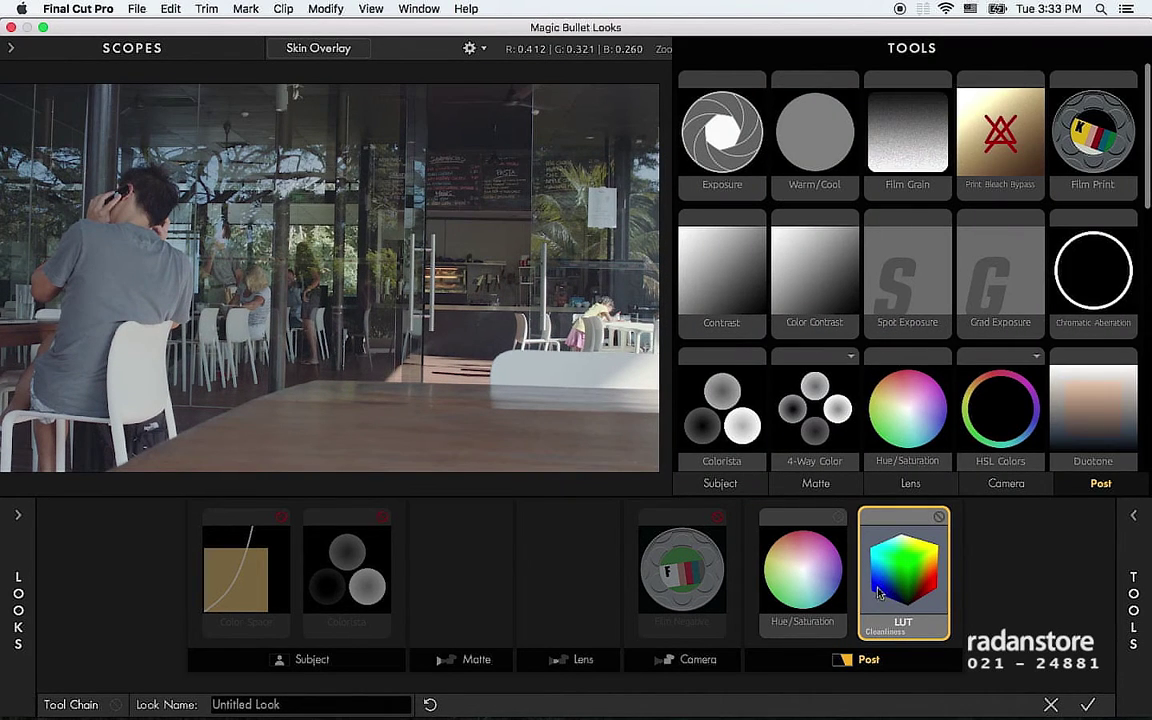
# Step: Drag the LUT and Hue/Saturation out of Post, keeping Film Print on Kodak 2383 with 50% grain
pyautogui.click(802, 570)
pyautogui.click(886, 566)
pyautogui.moveTo(886, 566); pyautogui.dragTo(905, 410)
pyautogui.moveTo(849, 565)
pyautogui.mouseDown()
pyautogui.moveTo(962, 468)
pyautogui.moveTo(860, 580)
pyautogui.mouseUp()
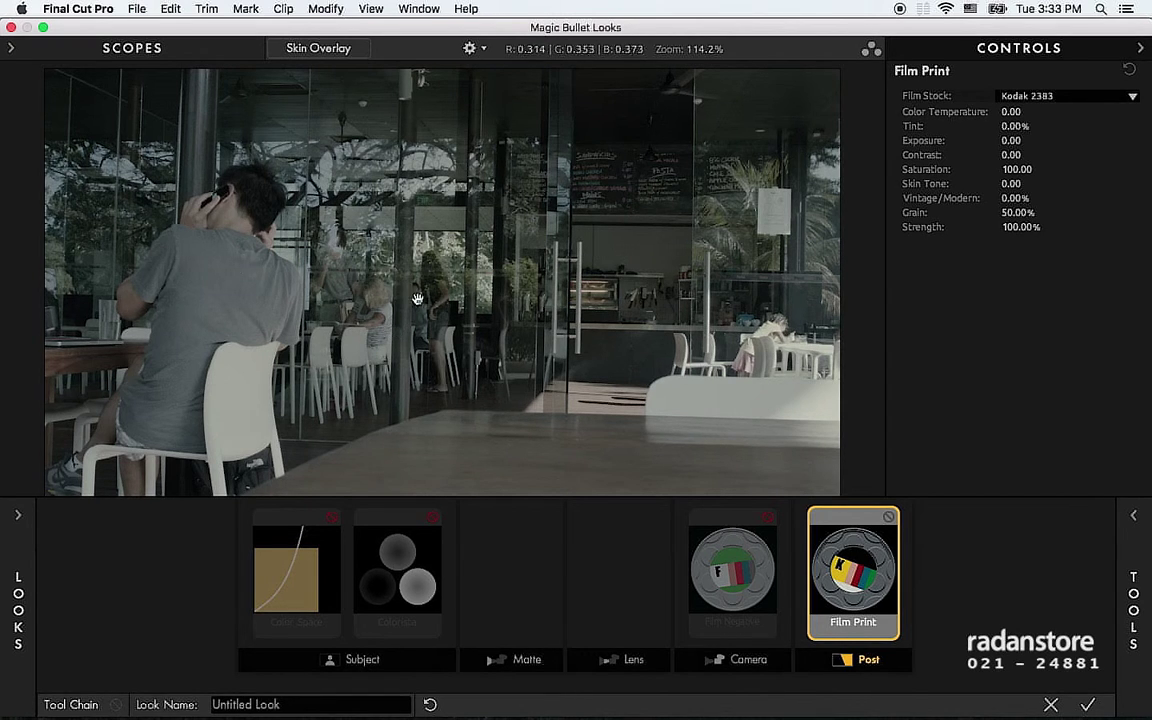
pyautogui.click(1027, 96)
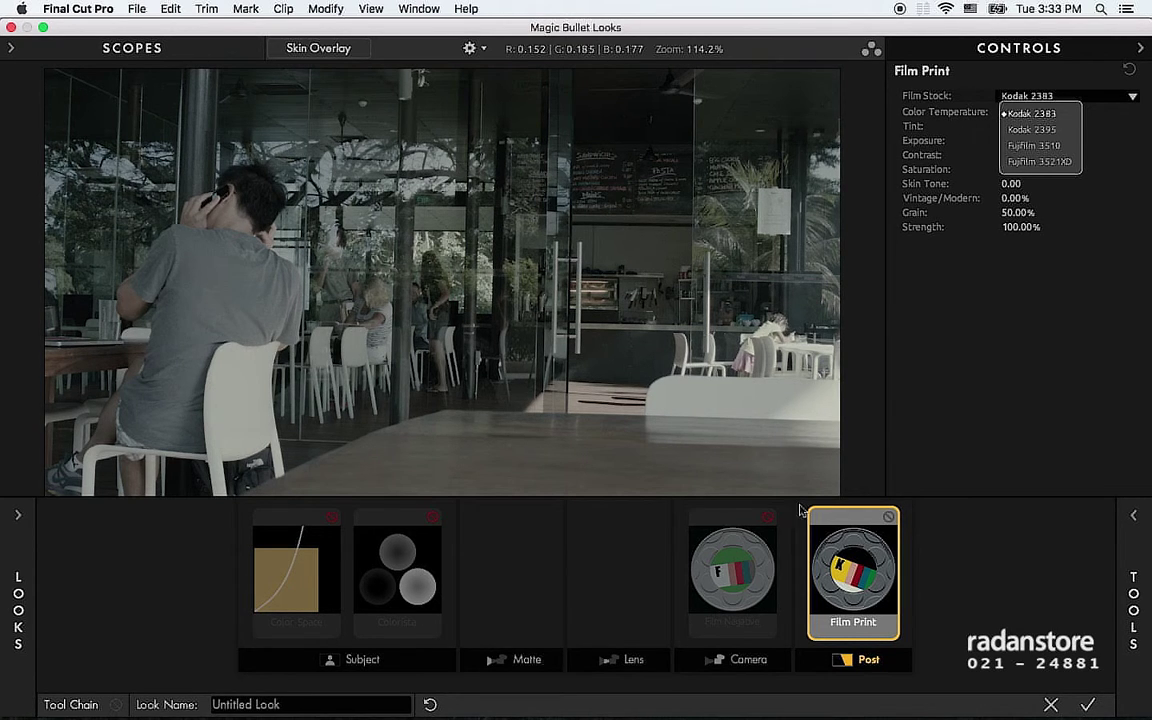
pyautogui.click(771, 552)
# Step: Add a Film Print from the Post tools after Film Negative, deleting the duplicate so only one remains
pyautogui.moveTo(1133, 610)
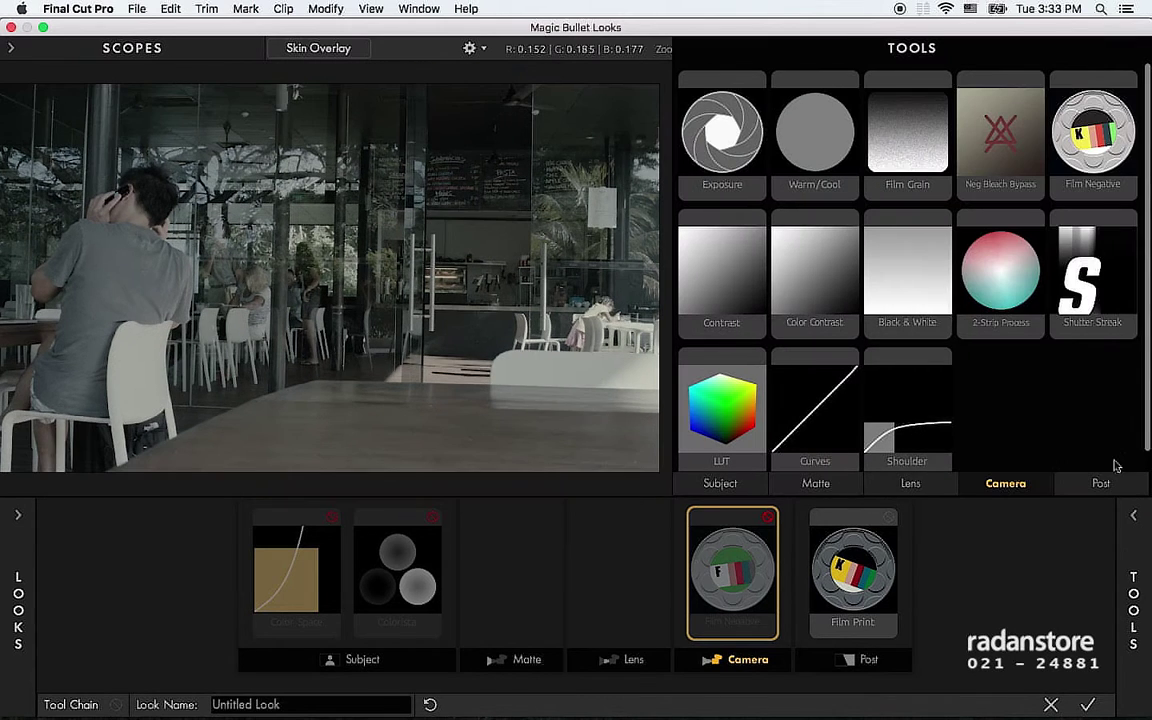
pyautogui.moveTo(1075, 160)
pyautogui.mouseDown()
pyautogui.moveTo(383, 308)
pyautogui.moveTo(618, 330)
pyautogui.moveTo(990, 440)
pyautogui.mouseUp()
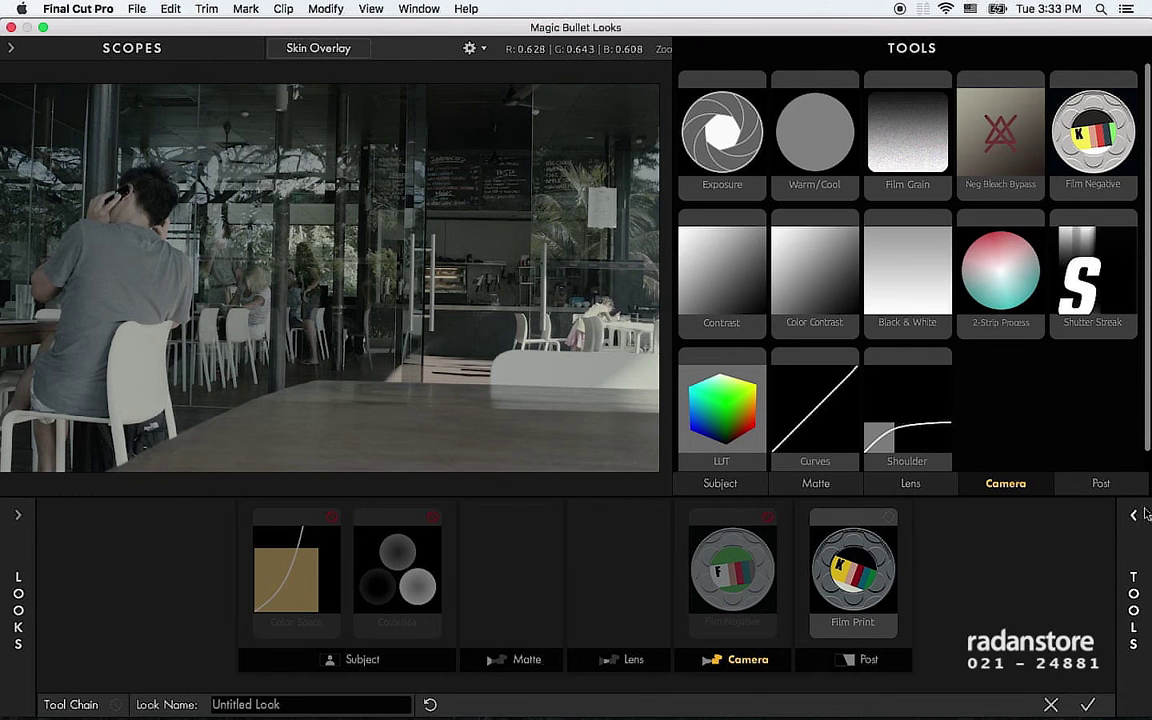
pyautogui.click(1100, 483)
pyautogui.moveTo(1093, 135); pyautogui.dragTo(618, 296)
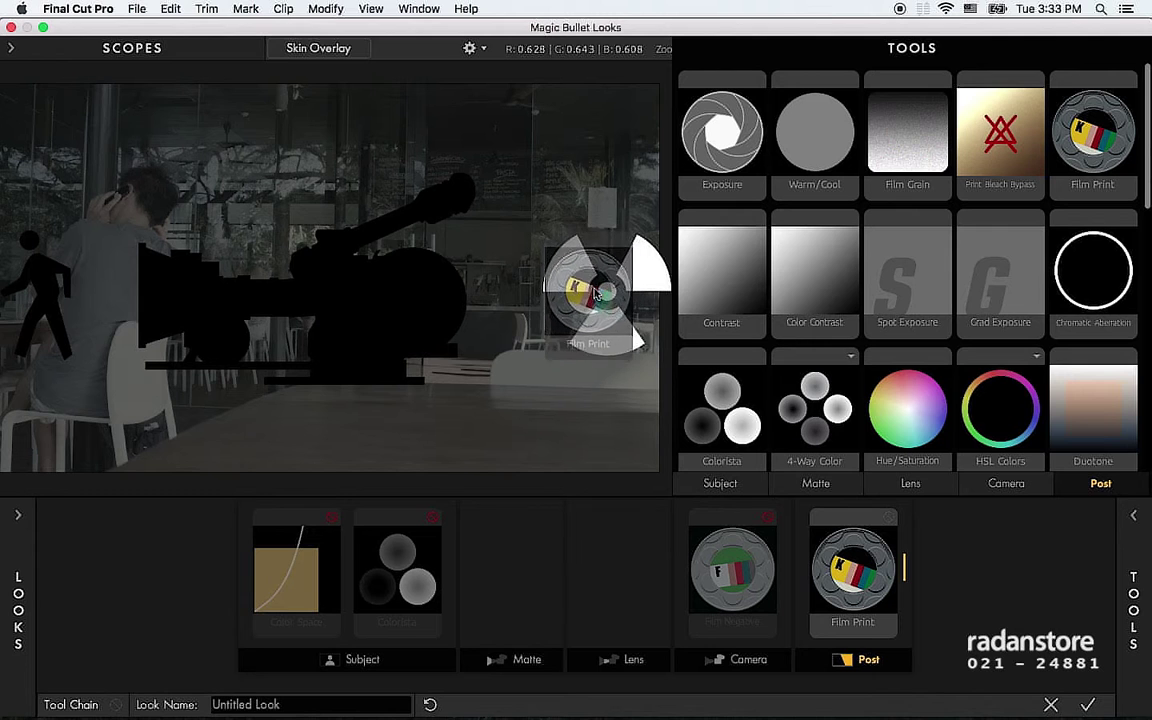
pyautogui.moveTo(618, 296); pyautogui.dragTo(546, 266)
pyautogui.press('Delete')
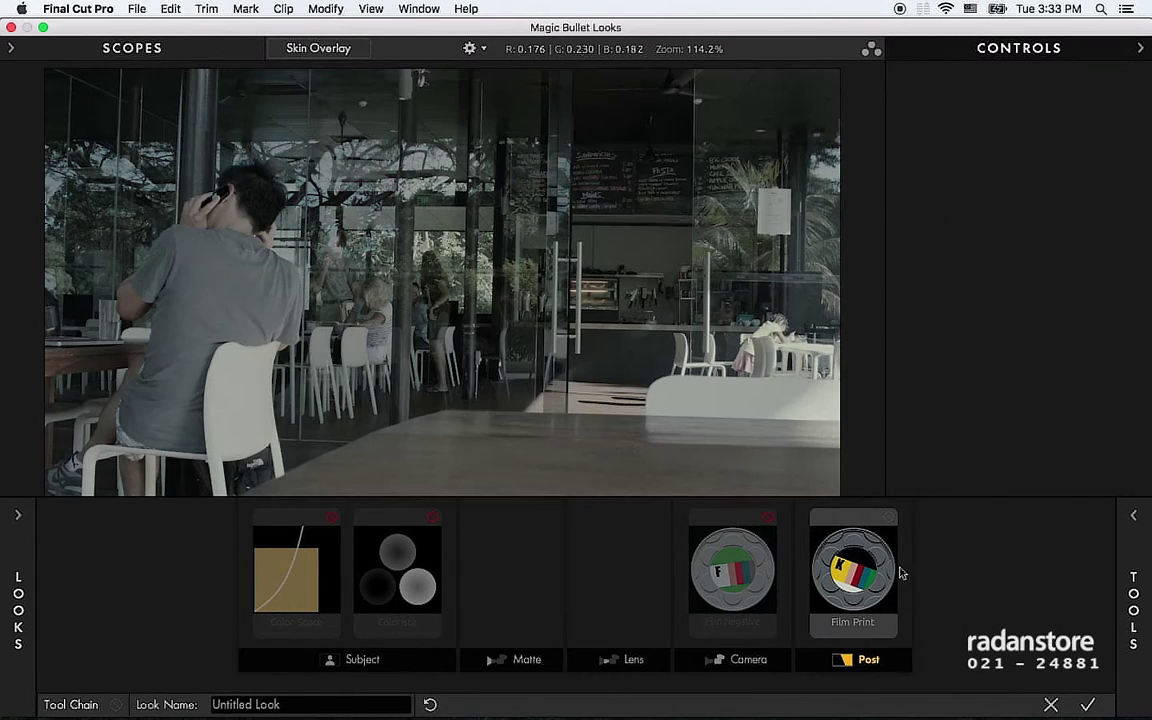
# Step: Try Kodak 2395 and FujiFilm 3510 as the Film Print stock, then settle on FujiFilm 3521XD
pyautogui.click(853, 570)
pyautogui.click(1003, 96)
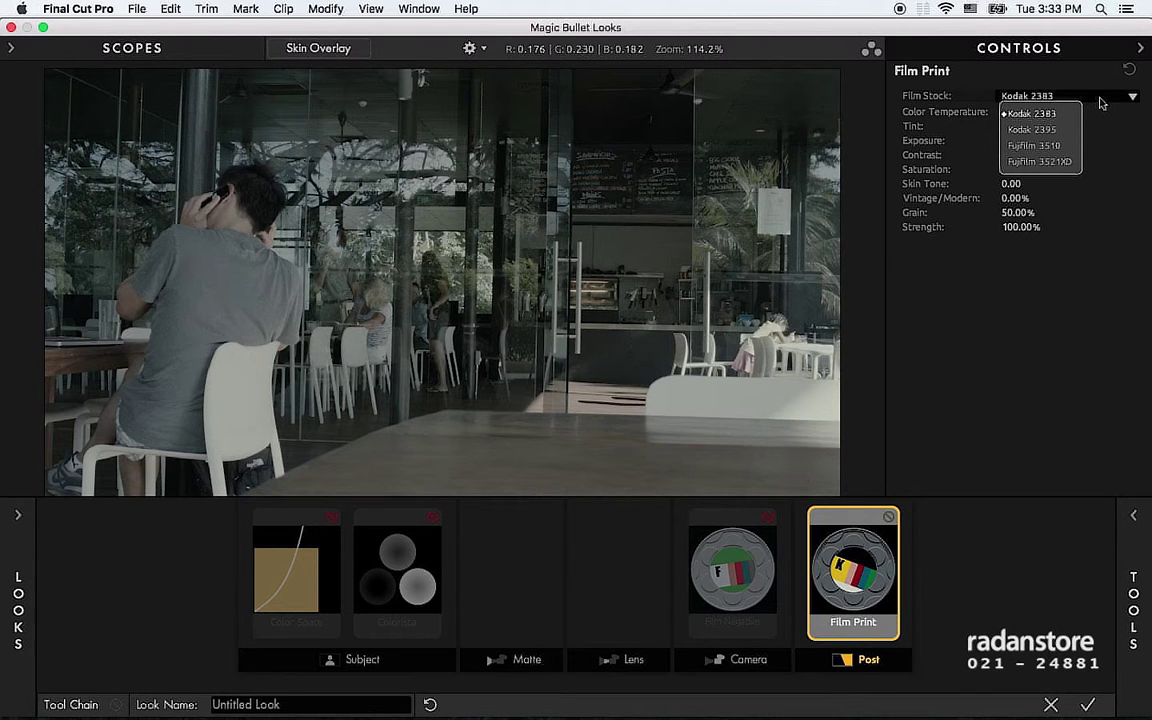
pyautogui.click(1045, 129)
pyautogui.click(1070, 96)
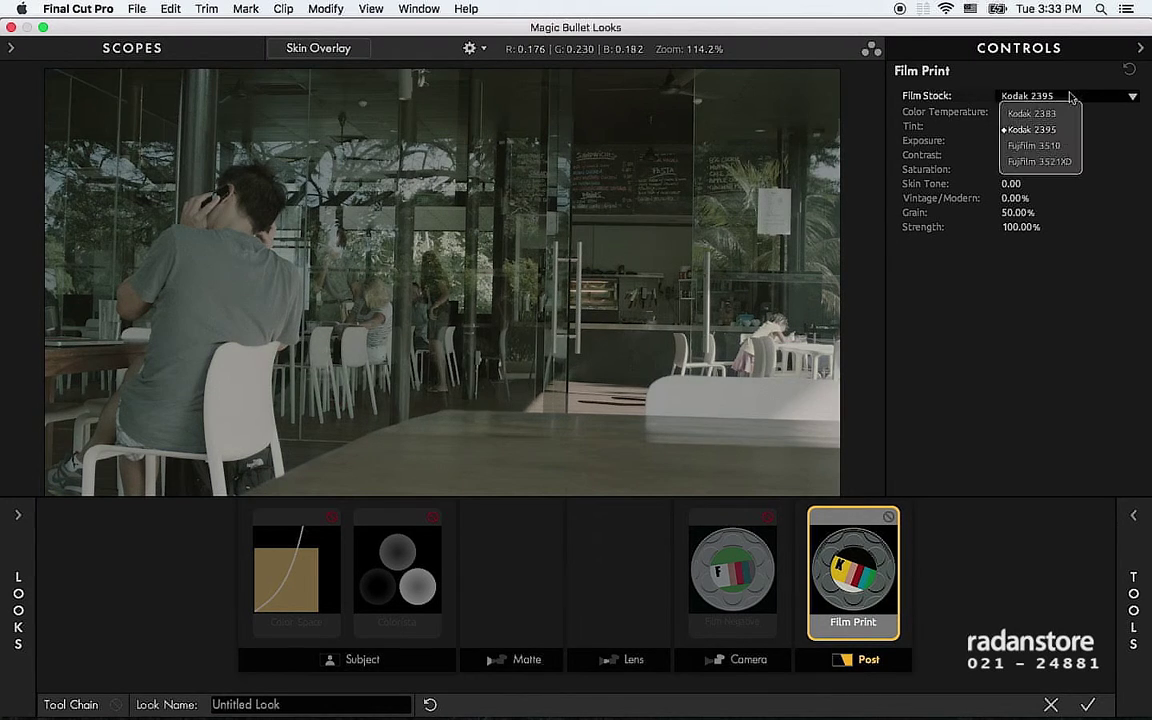
pyautogui.click(1034, 145)
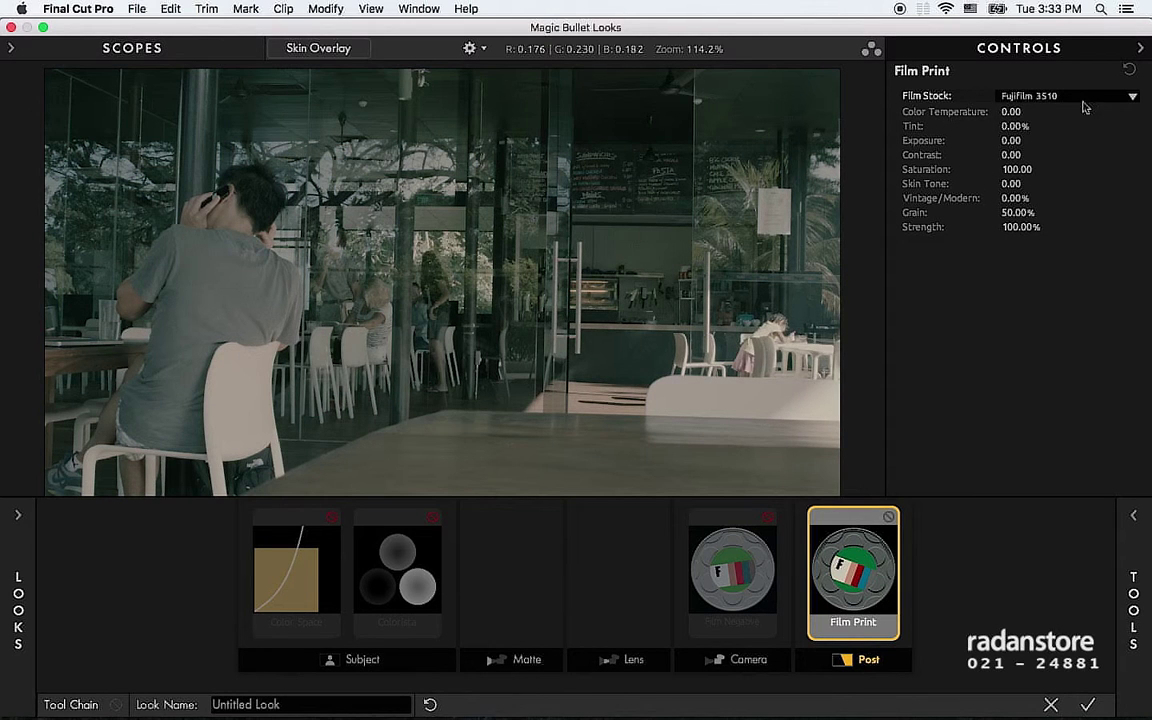
pyautogui.click(1082, 101)
pyautogui.click(1056, 163)
# Step: Turn Film Negative, Color Space and Colorista back on and switch Film Print's stock to FujiFilm 3510
pyautogui.click(760, 531)
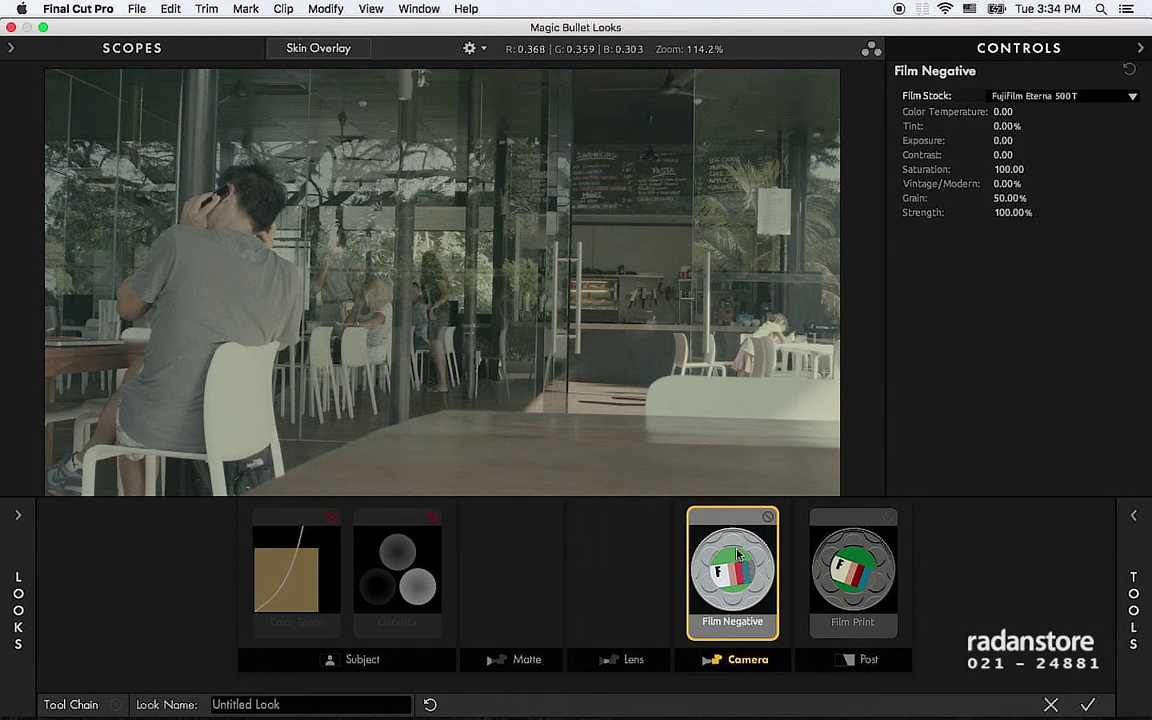
pyautogui.click(883, 569)
pyautogui.click(972, 95)
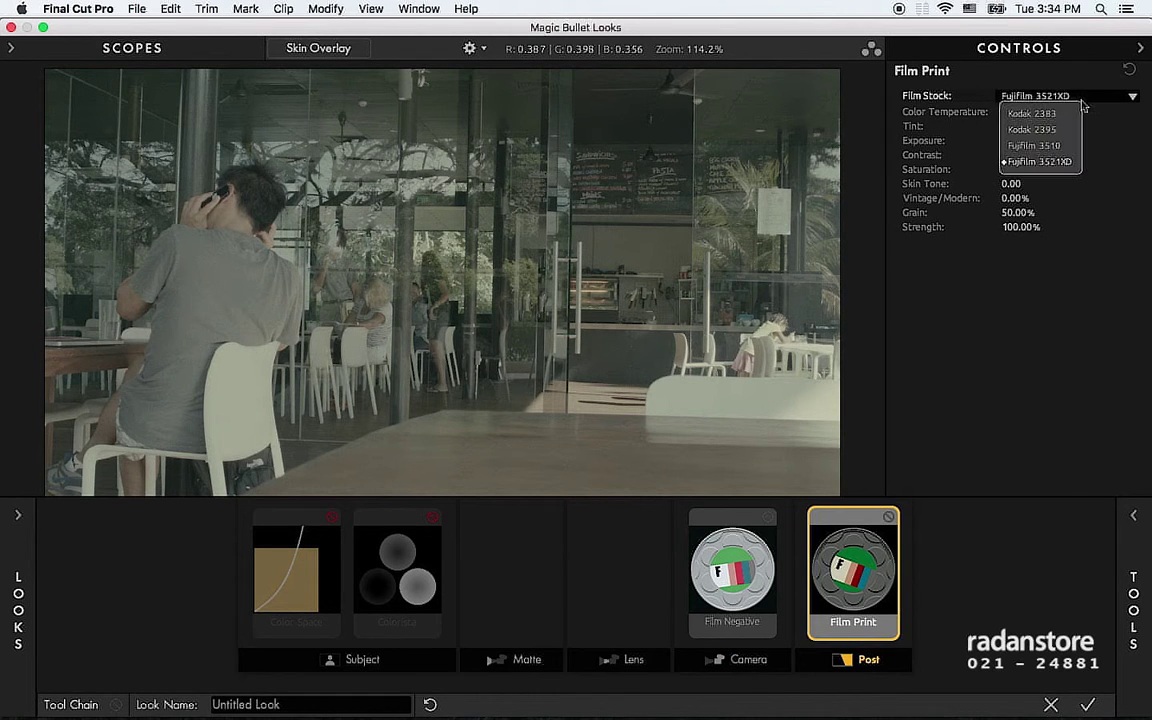
pyautogui.click(1041, 285)
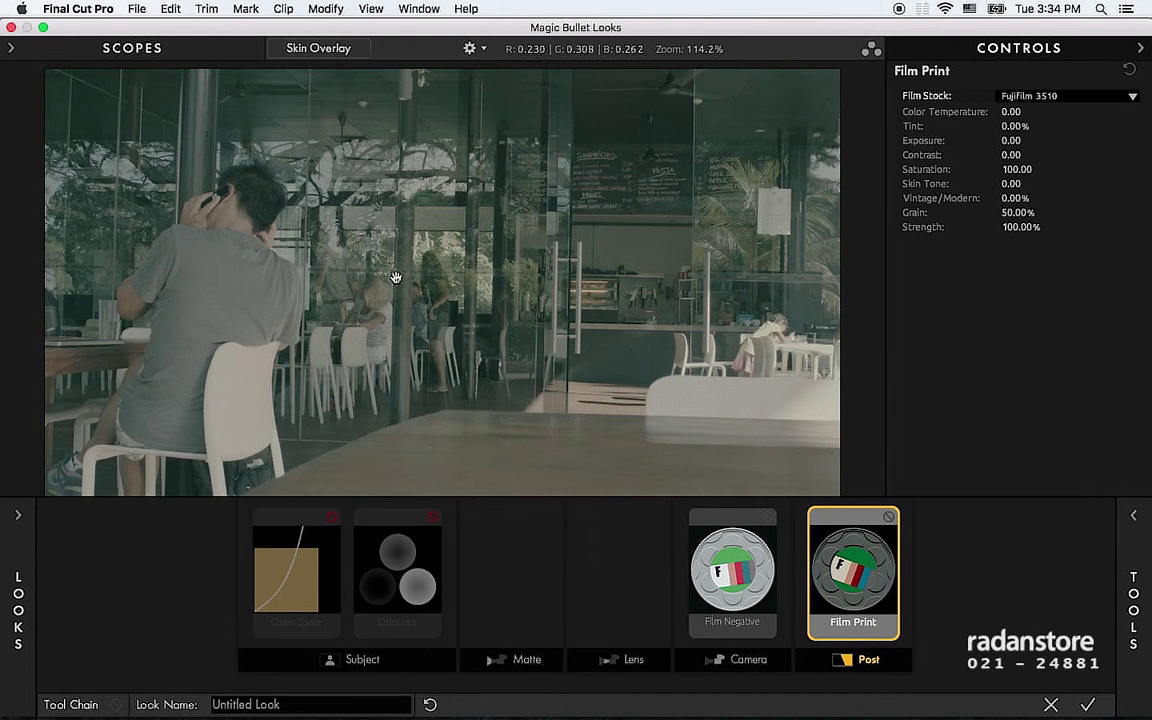
pyautogui.click(332, 519)
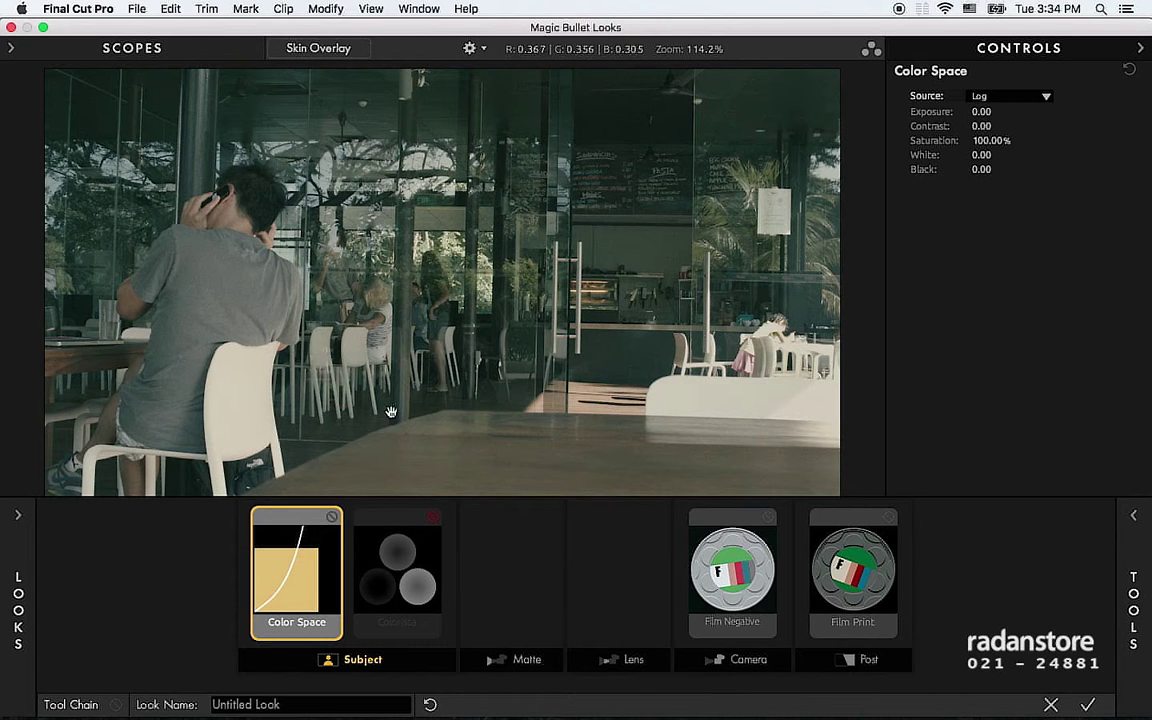
pyautogui.click(433, 517)
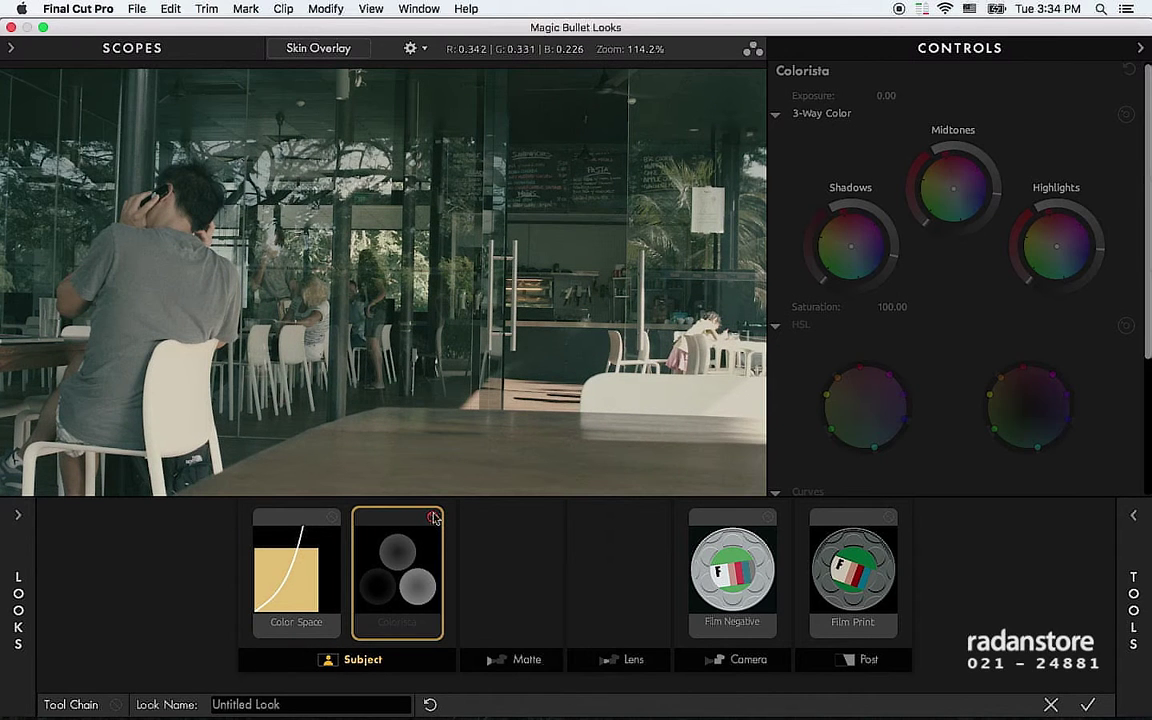
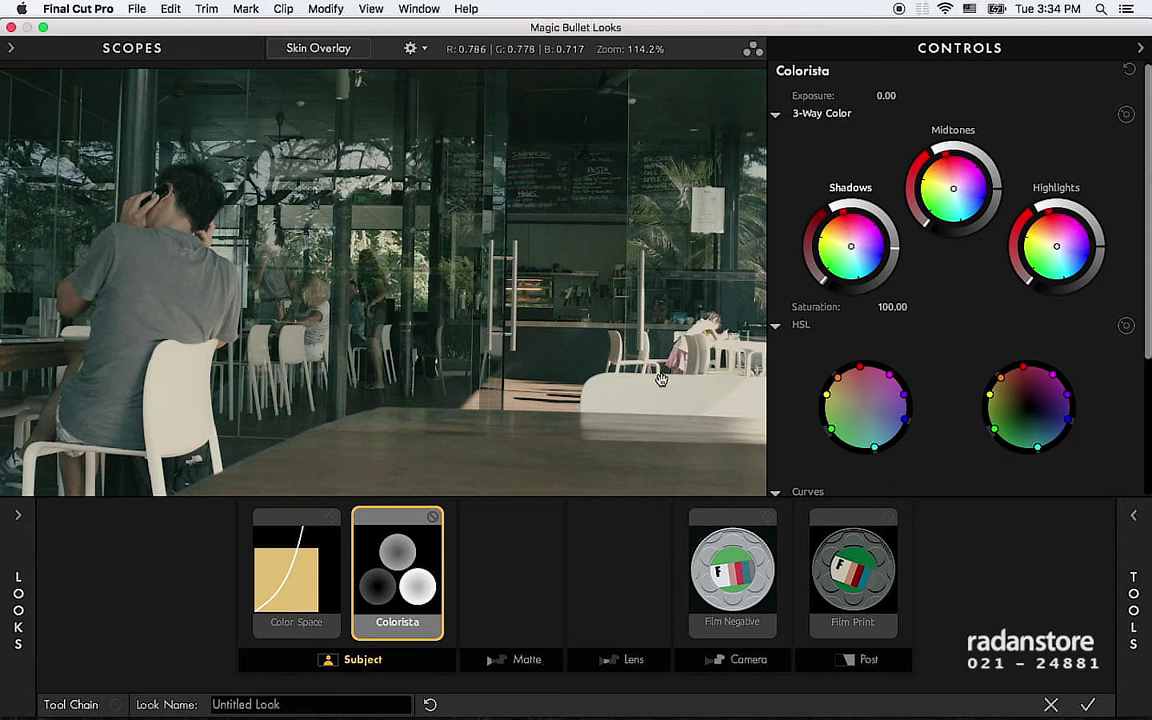
# Step: Select the Film Print tool in the Post chain to show its film stock, grain and strength controls
pyautogui.moveTo(1148, 630)
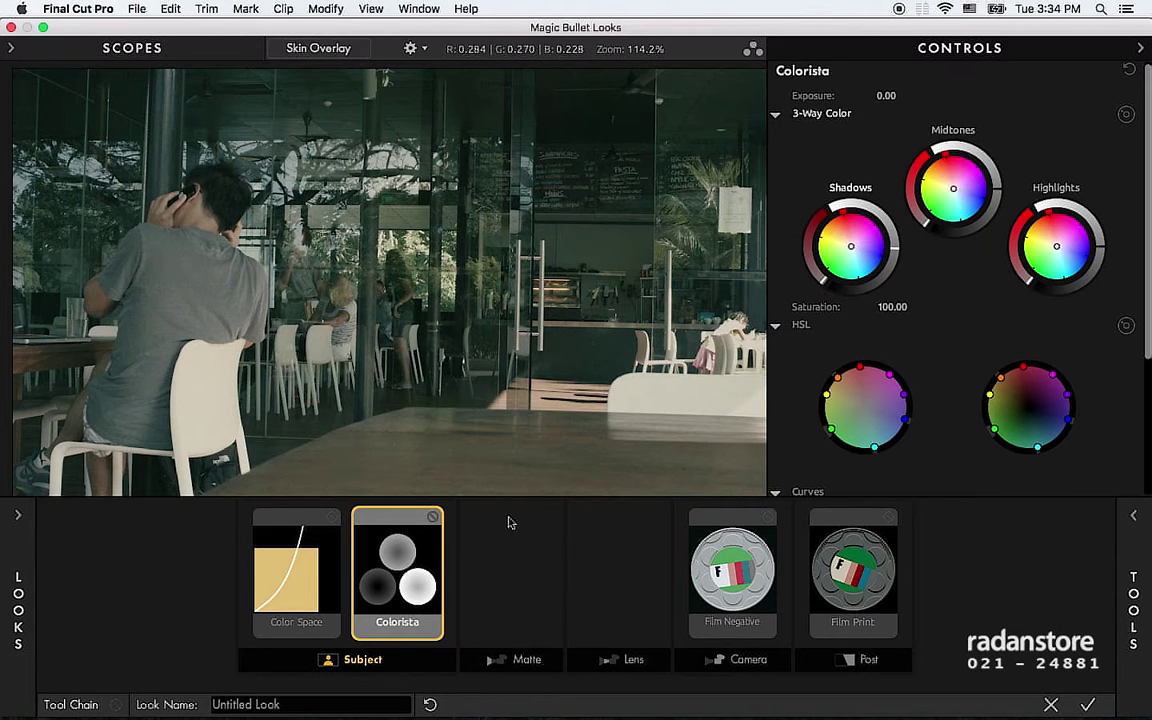
pyautogui.click(880, 568)
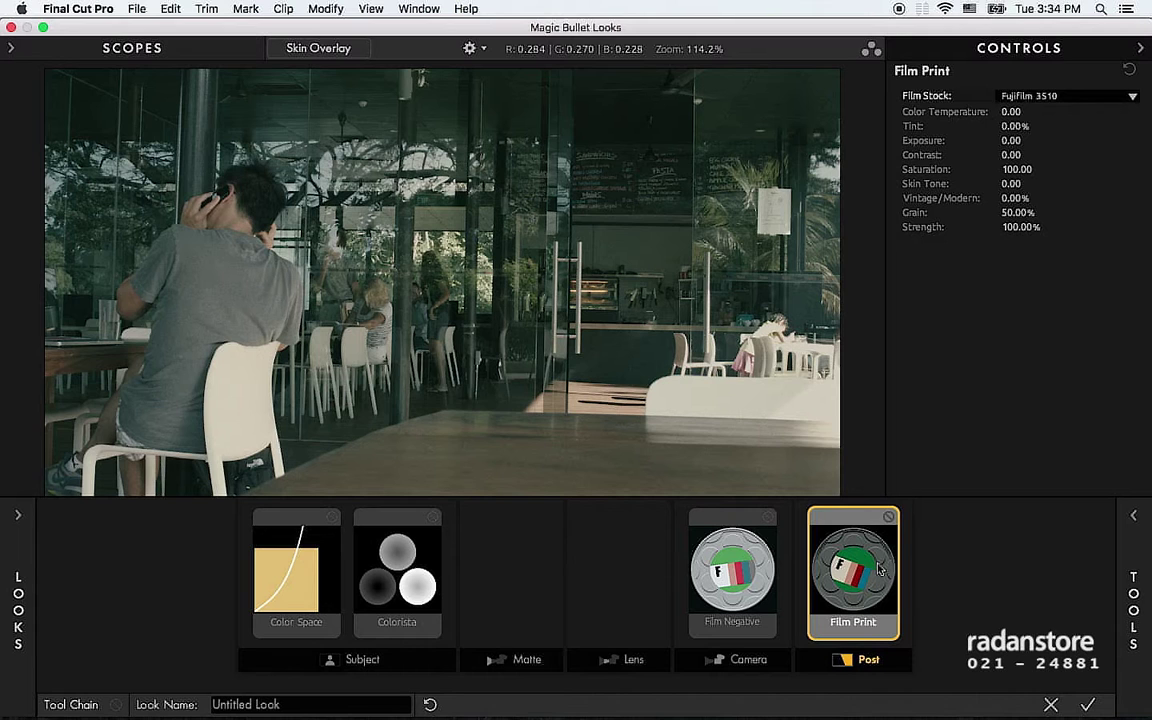
# Step: Scroll through the Post tools drawer, from Exposure and Film Grain through Hue/Saturation, Mojo, LUT and Curves
pyautogui.moveTo(1020, 464)
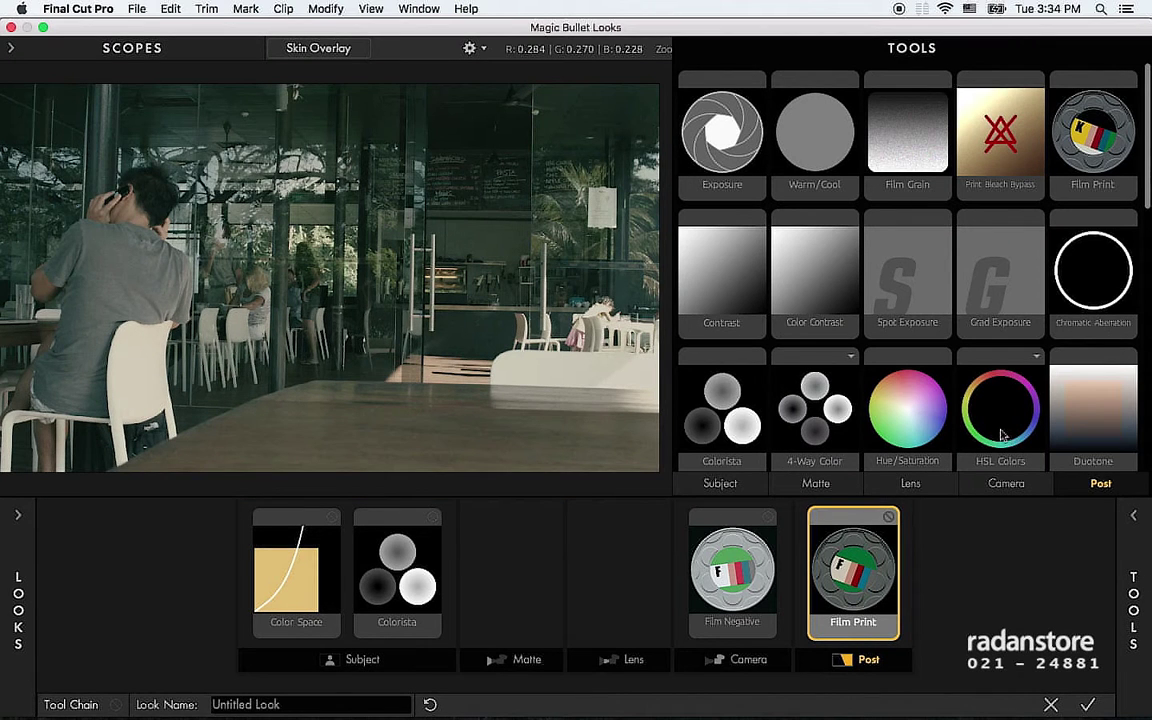
pyautogui.scroll(-4, 998, 427)
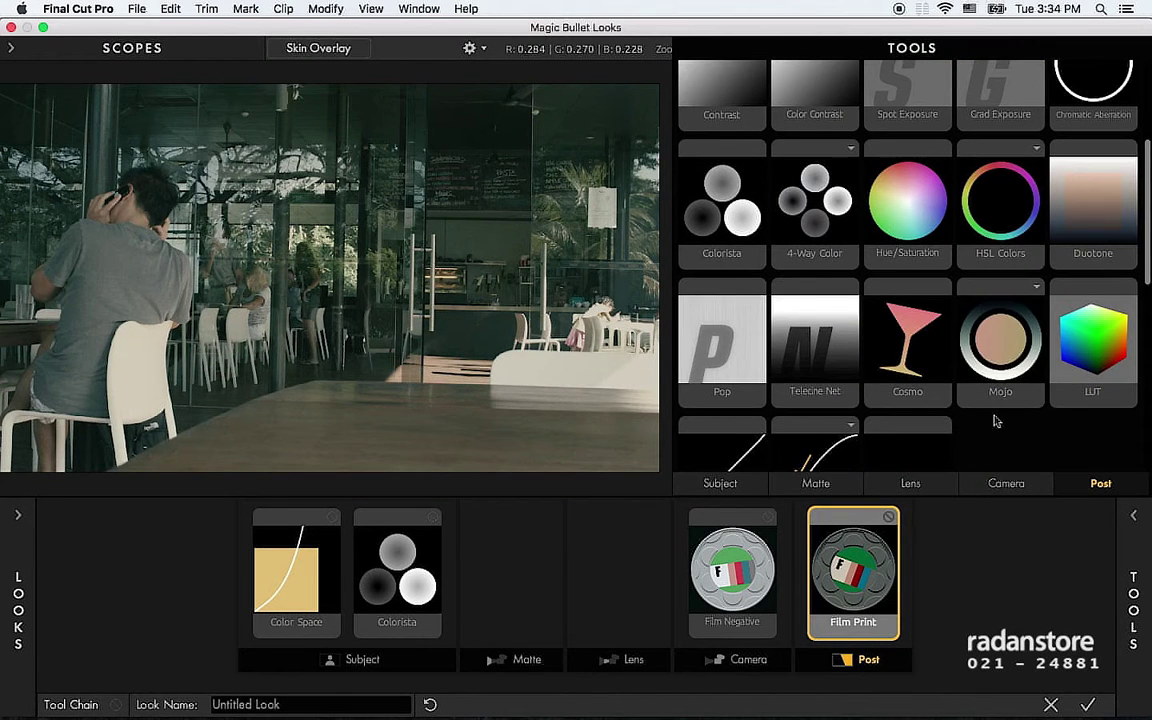
pyautogui.scroll(-2, 995, 421)
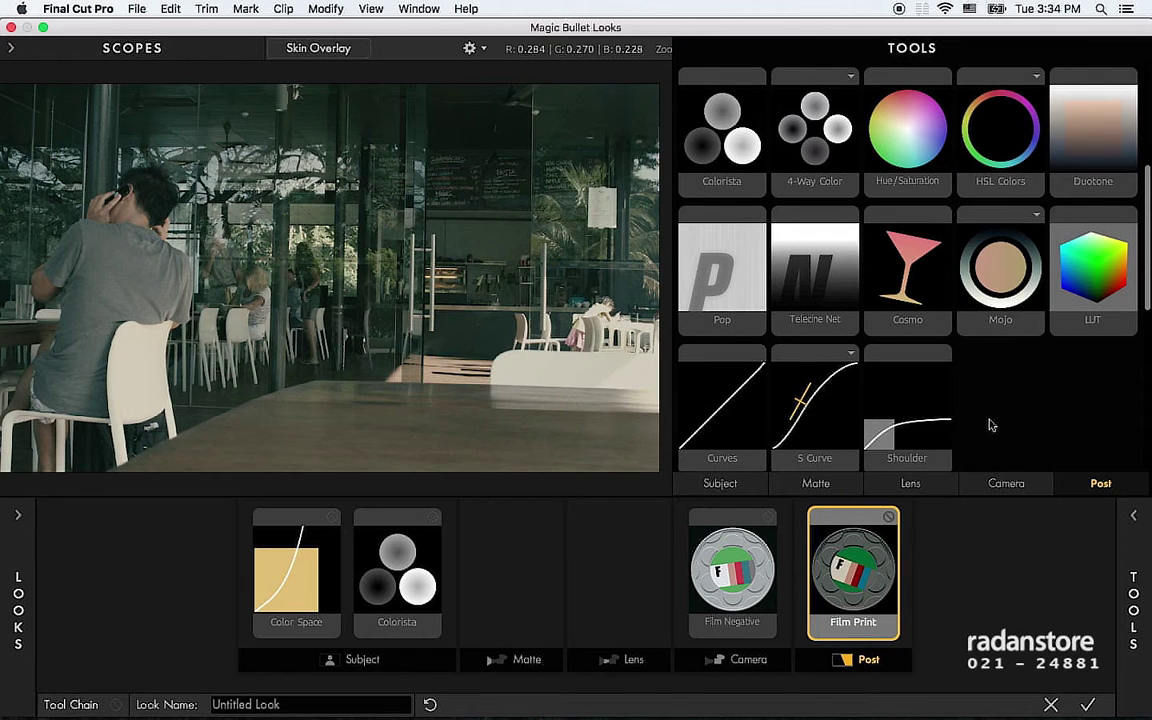
pyautogui.scroll(5, 990, 425)
pyautogui.scroll(-2, 990, 425)
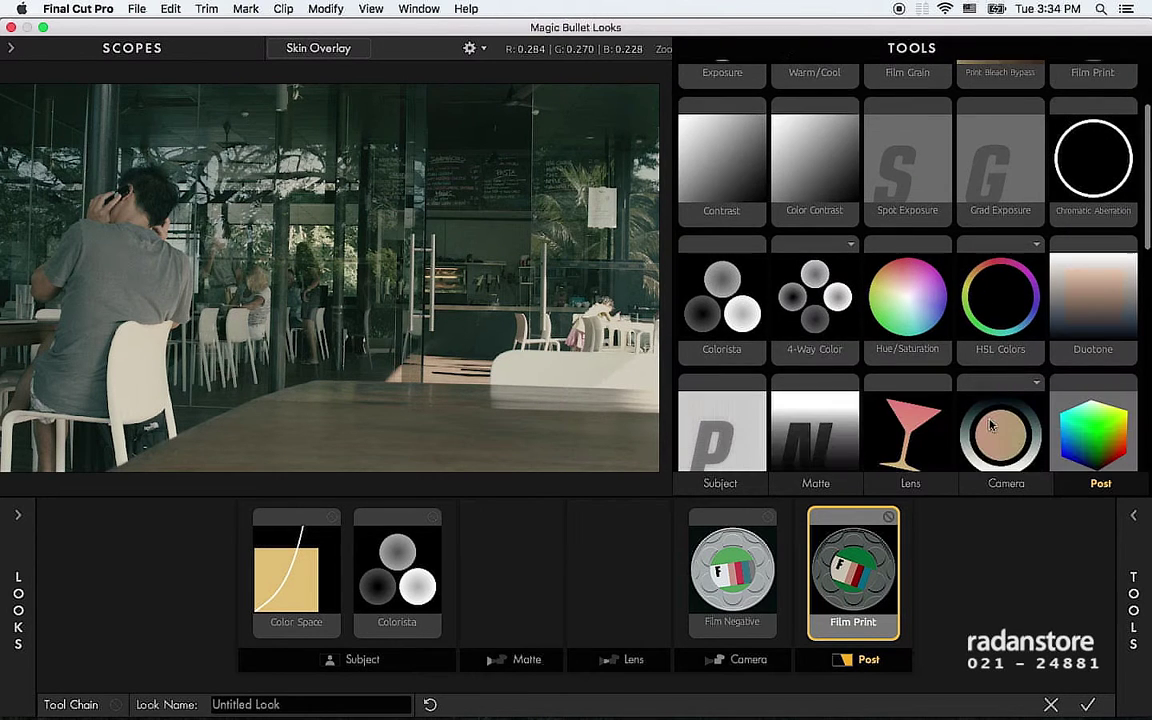
pyautogui.scroll(-1, 990, 425)
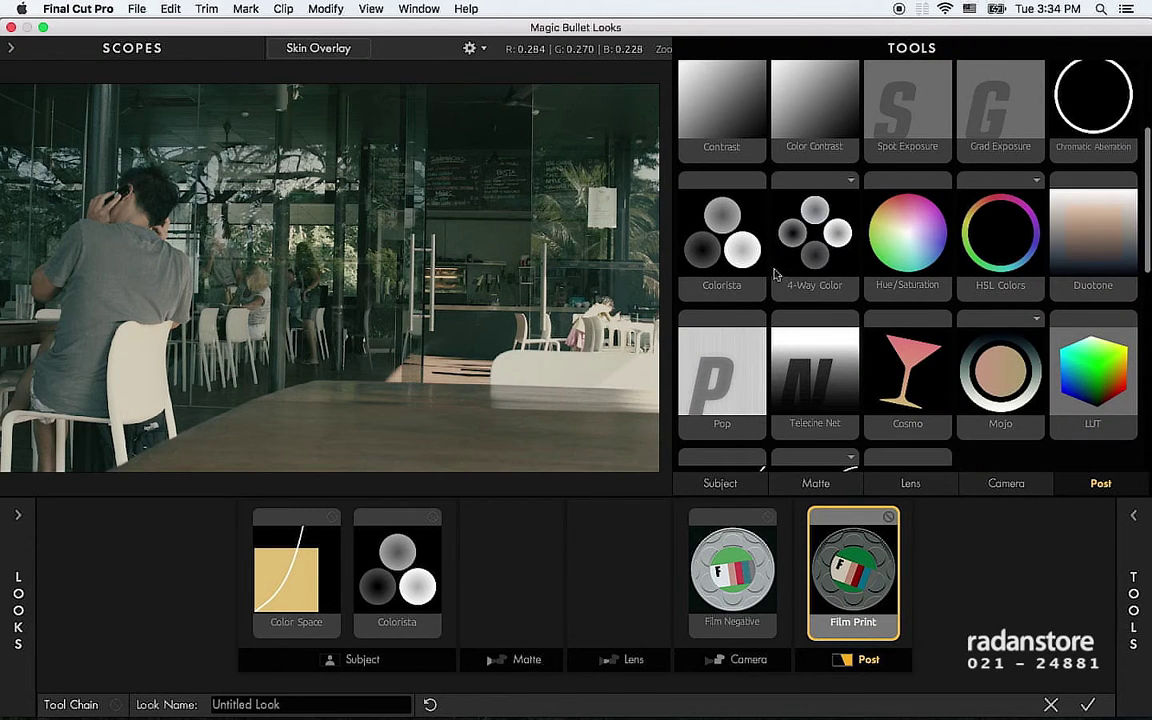
pyautogui.scroll(-3, 775, 290)
pyautogui.scroll(1, 737, 360)
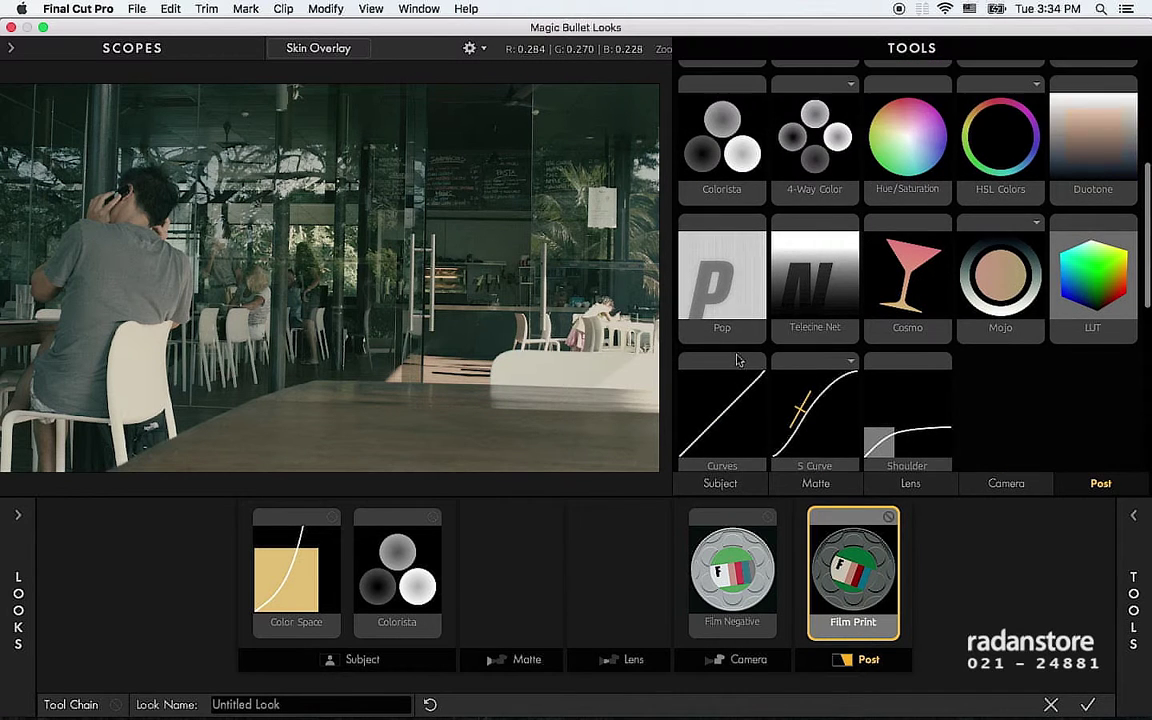
pyautogui.scroll(2, 737, 360)
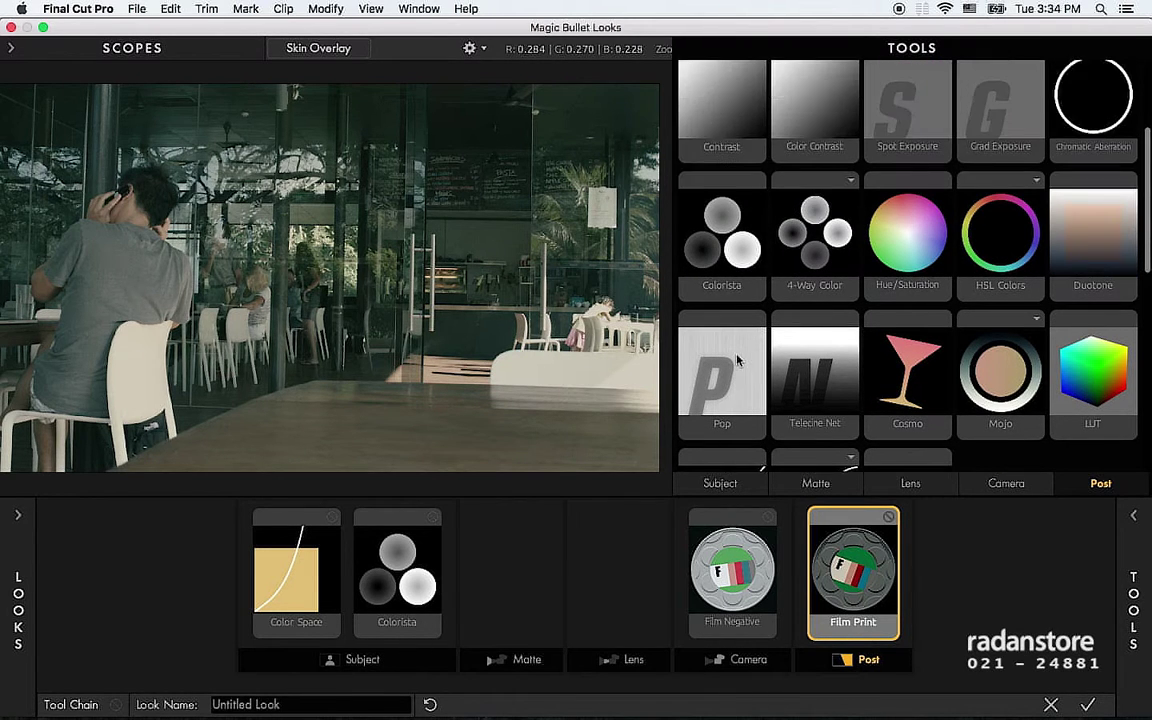